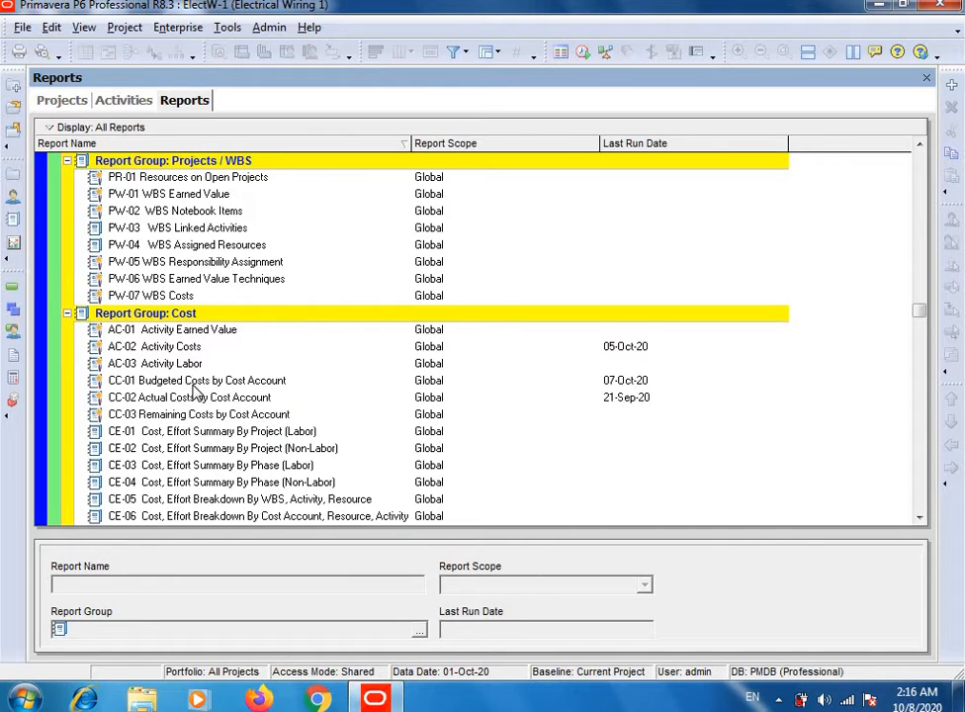
Step: Run the CC-01 Budgeted Costs by Cost Account report as a print preview
click(196, 386)
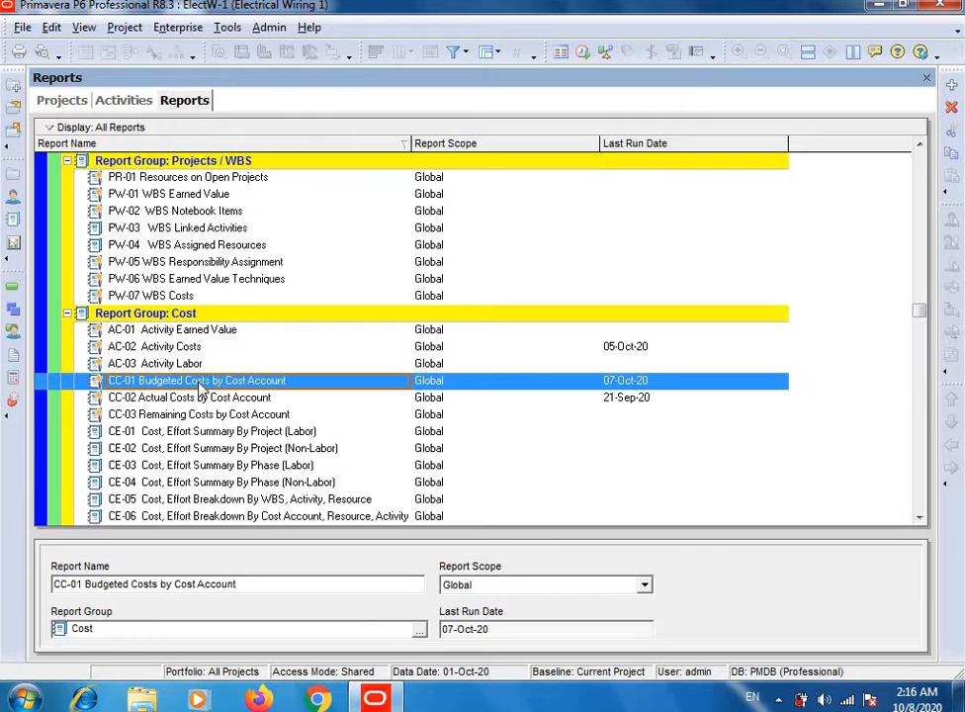
right_click(202, 389)
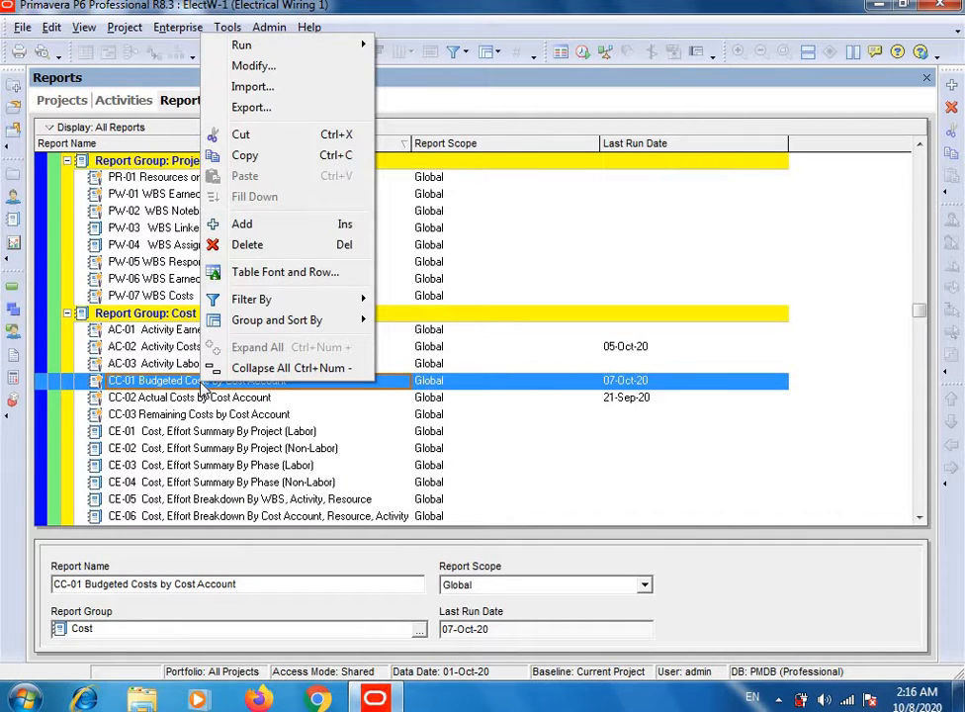
mouse_move(311, 56)
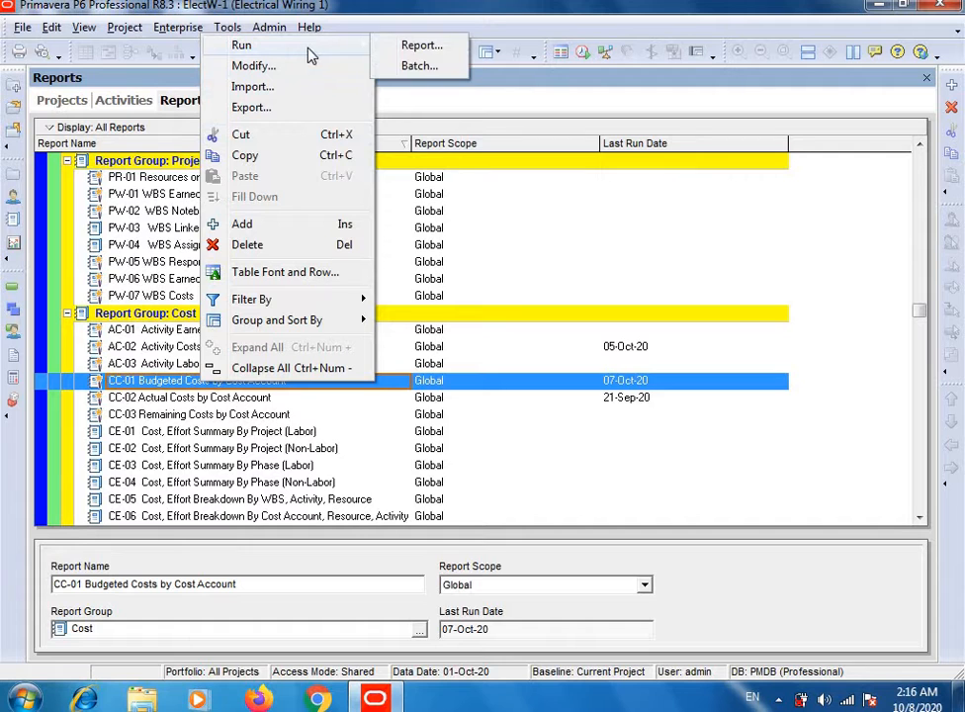
click(413, 51)
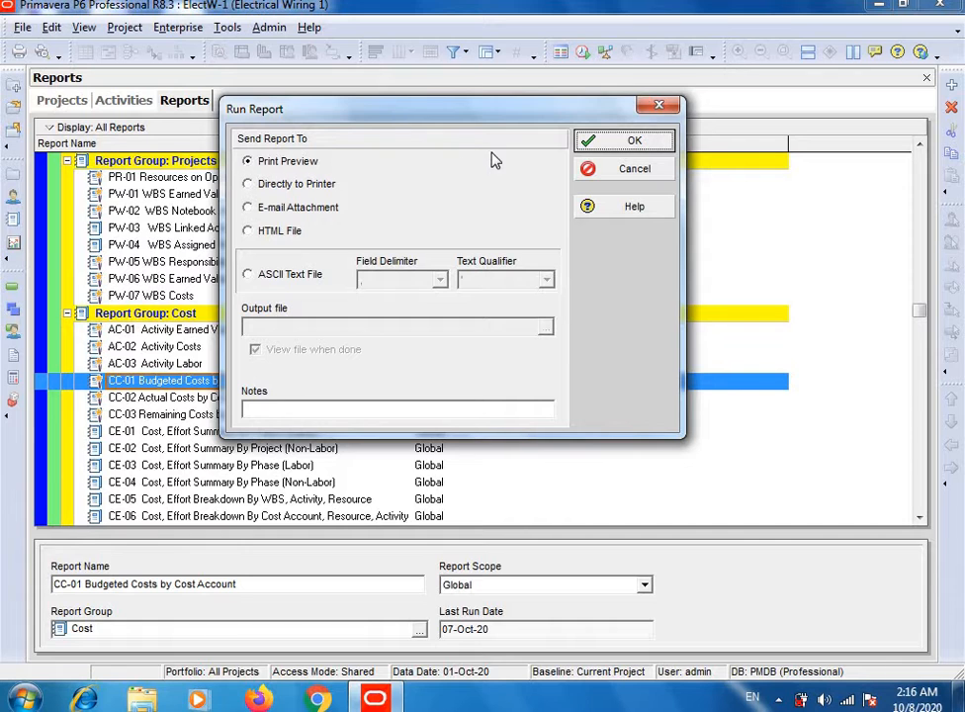
click(610, 144)
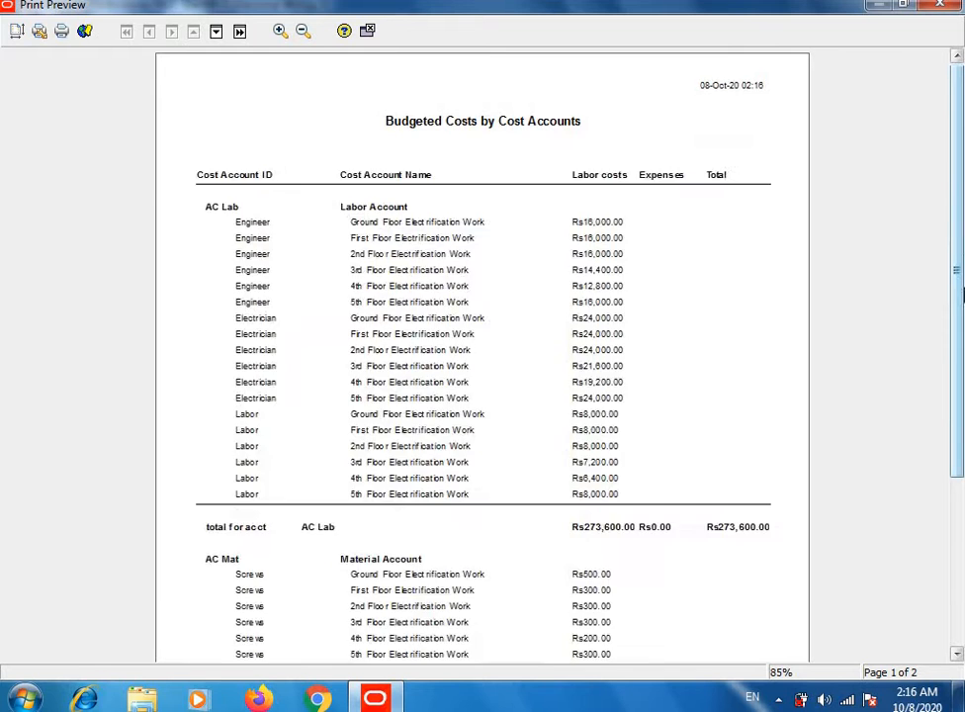
Step: Review the labor and material account costs on both pages of the budgeted costs report, and close the preview
mouse_move(954, 194)
mouse_down()
mouse_move(957, 294)
mouse_move(962, 203)
mouse_up()
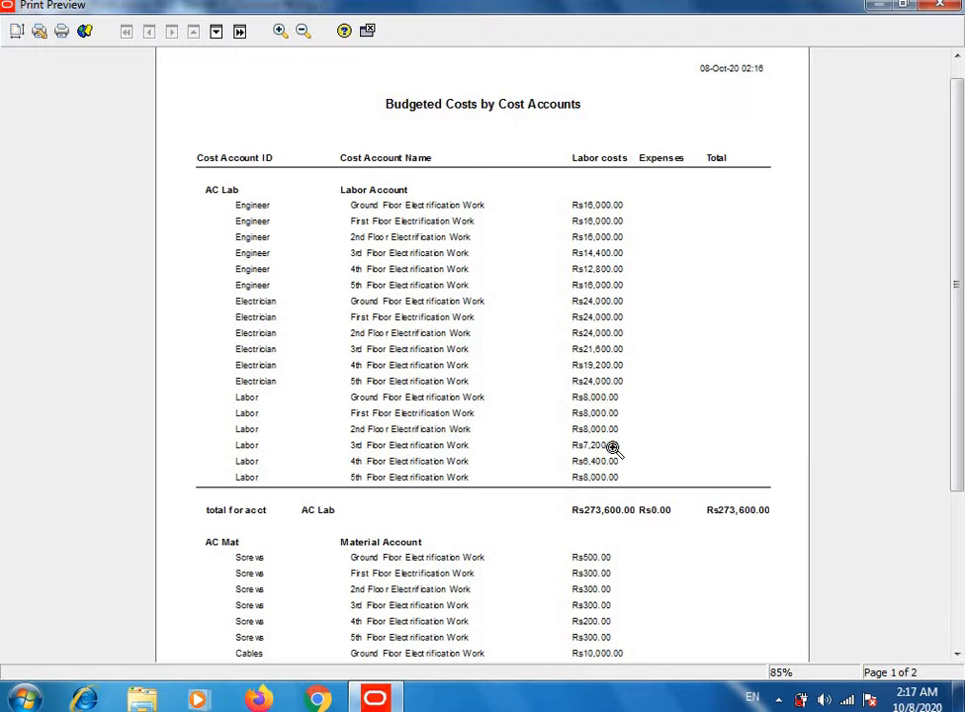
drag(957, 295, 957, 445)
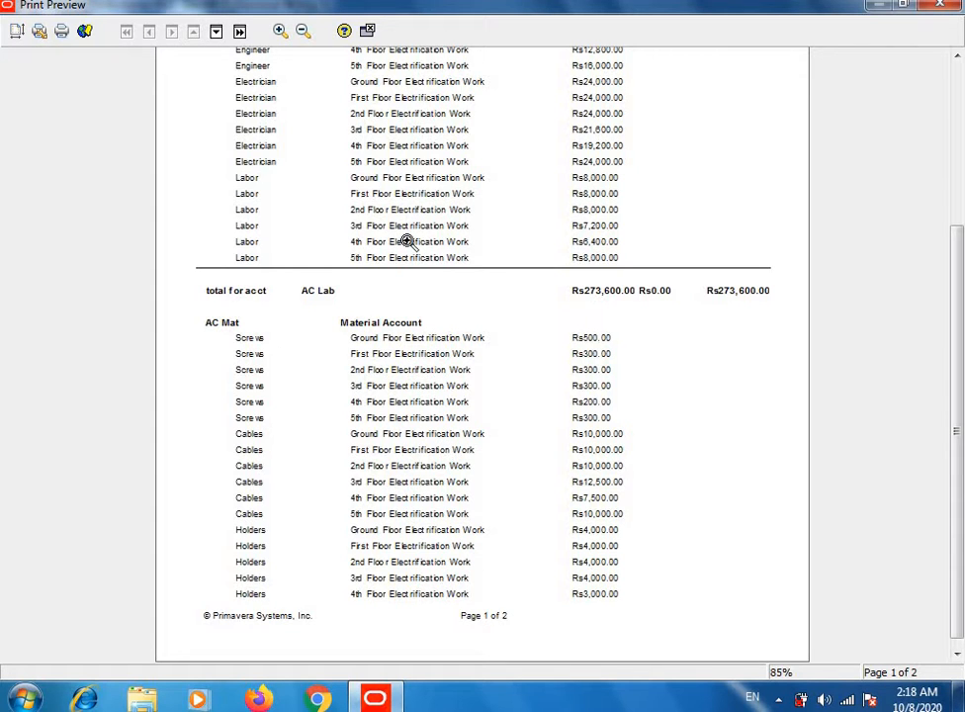
click(240, 32)
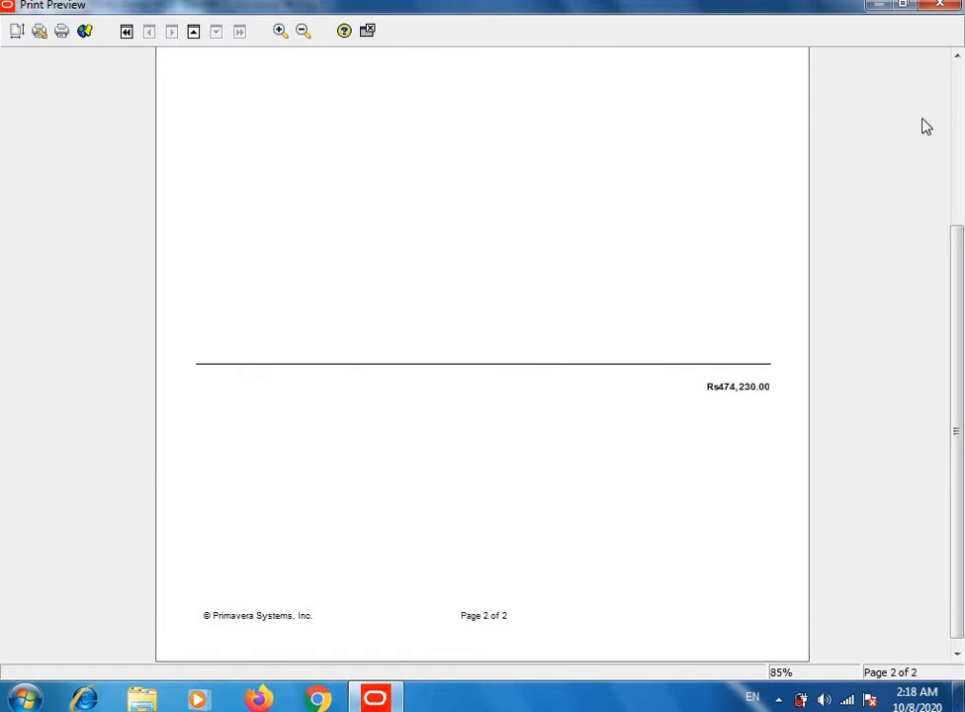
scroll(957, 64, up, 5)
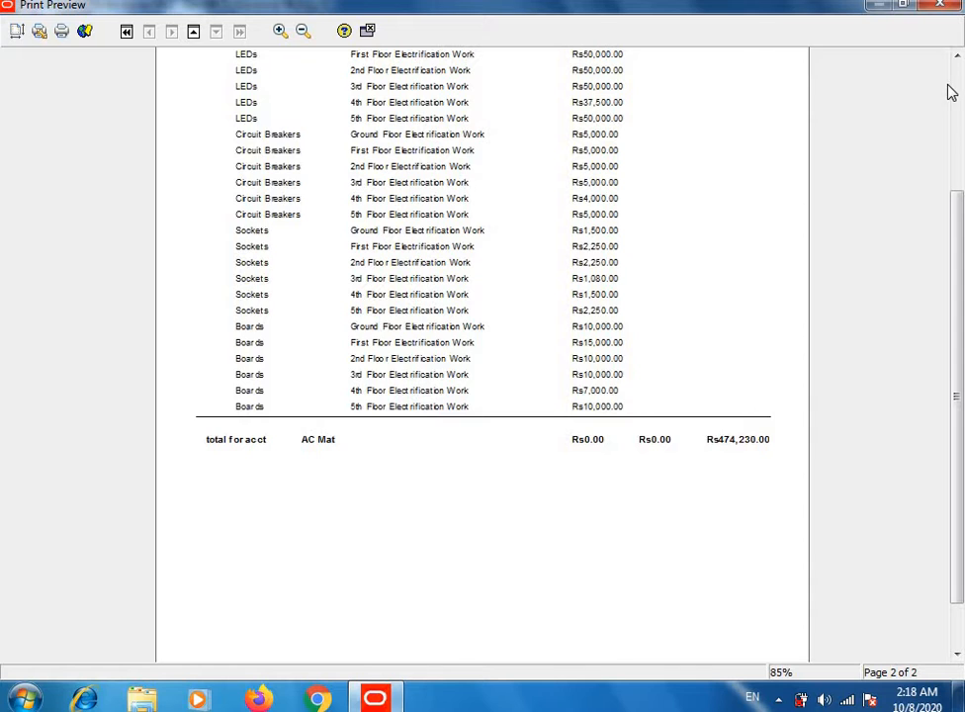
key(Page_Up)
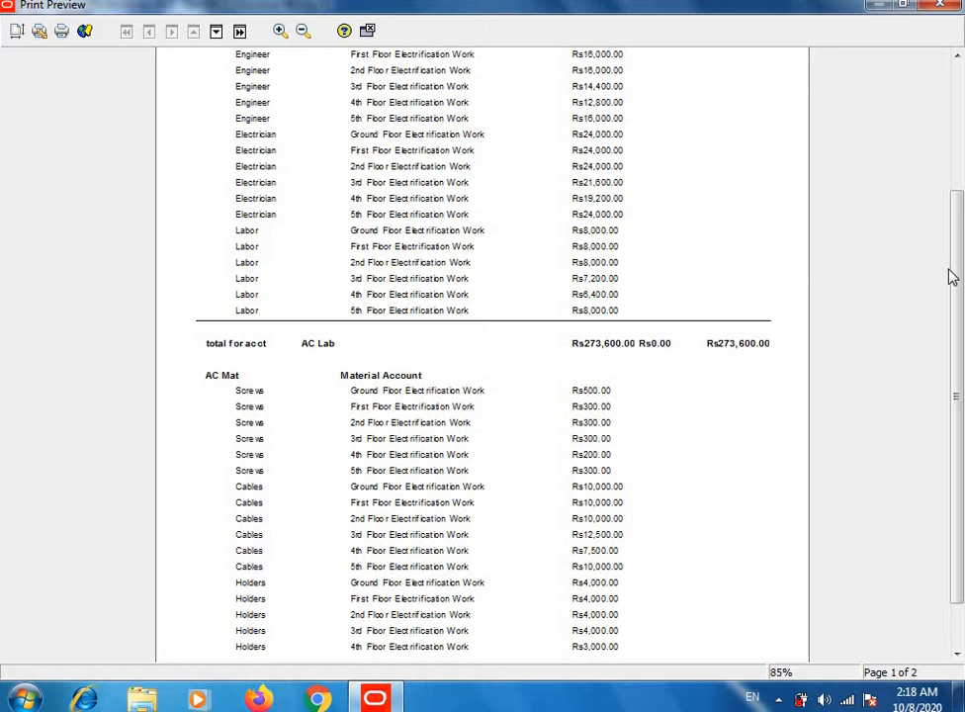
drag(958, 277, 958, 173)
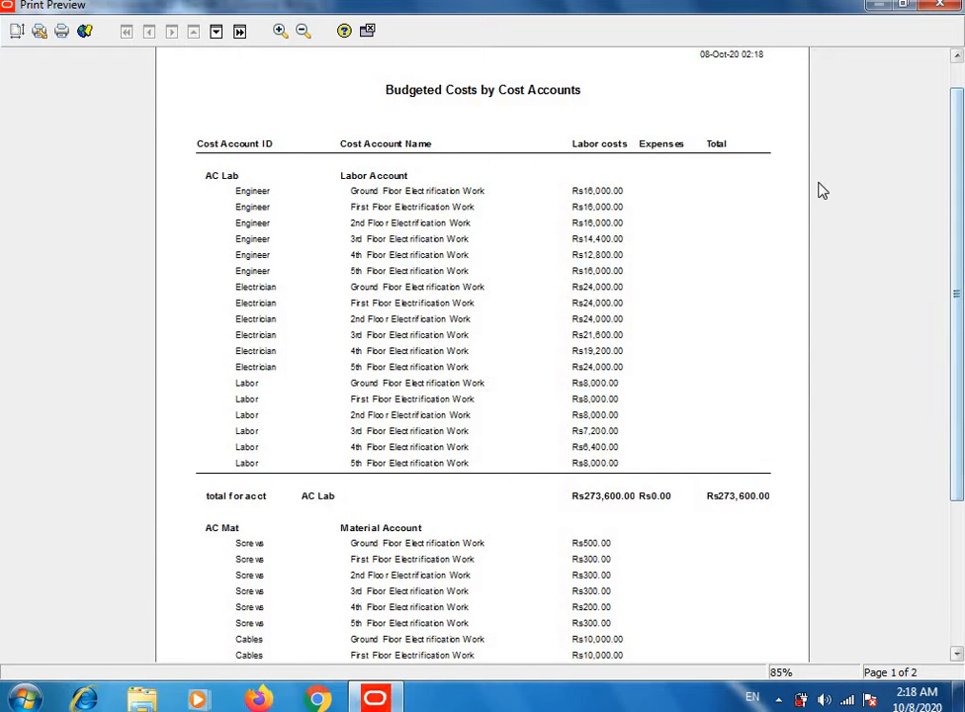
click(942, 8)
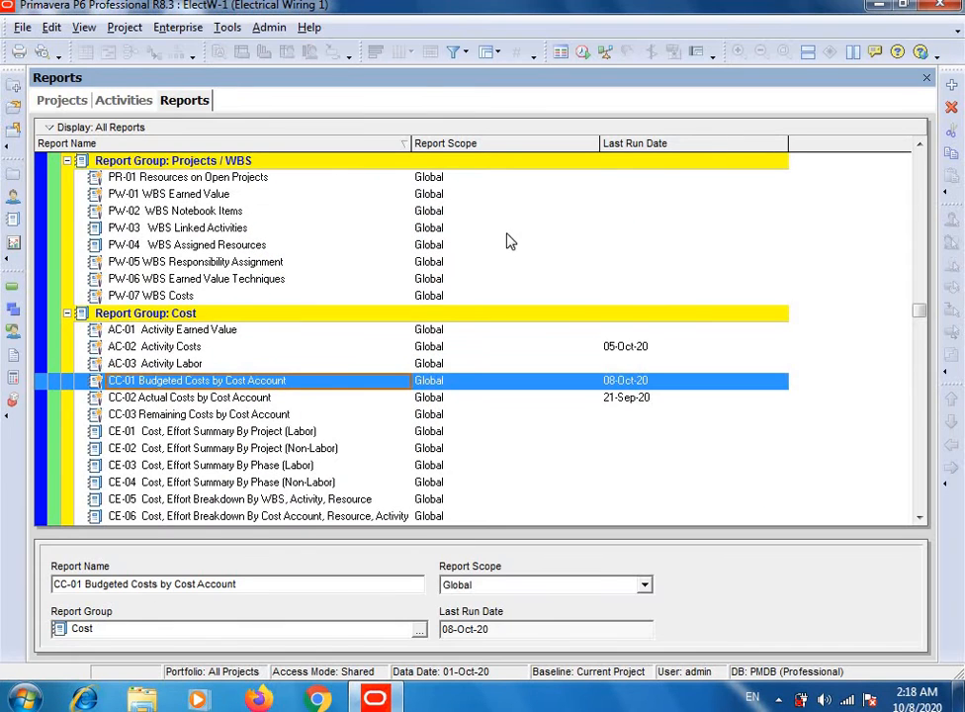
Step: Examine the cost accounts assigned to the resources of activity A1010 Ground Floor Electrification Work
click(125, 103)
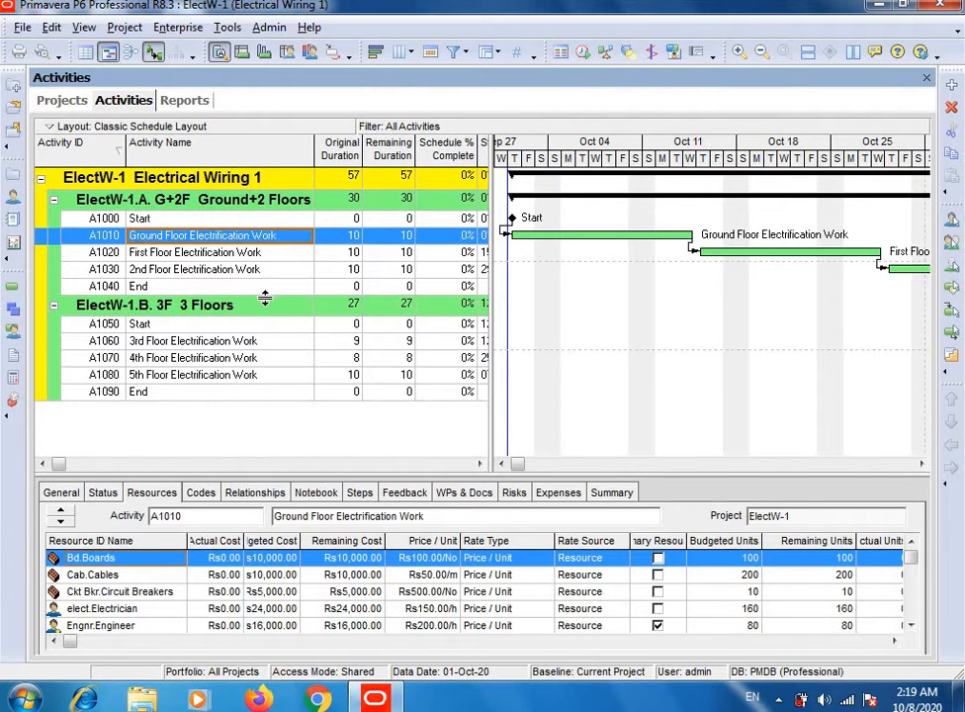
click(204, 257)
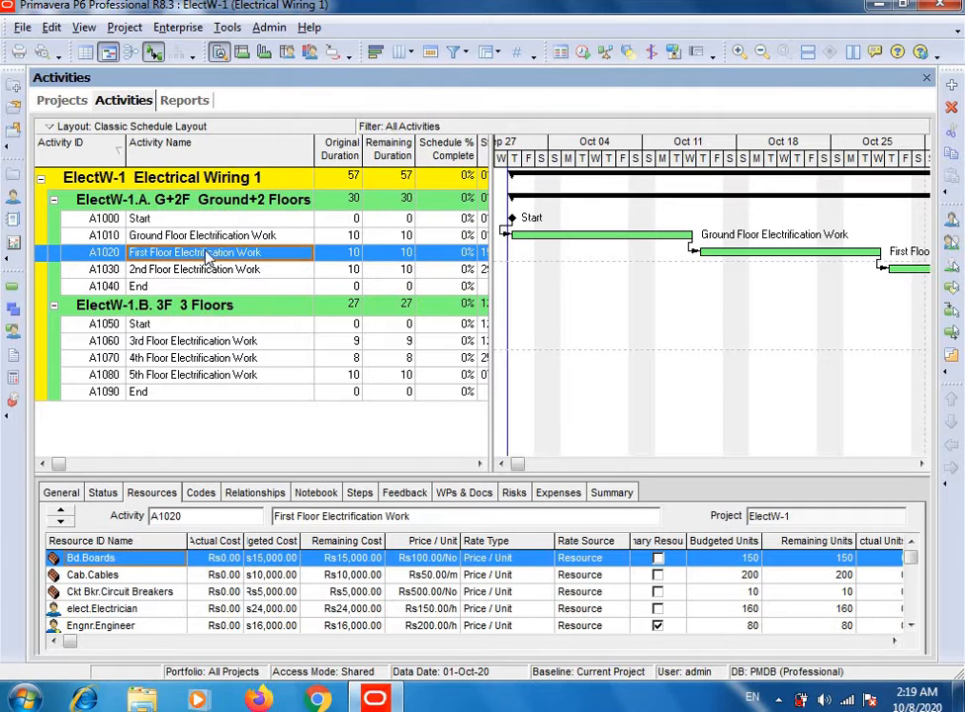
key(Up)
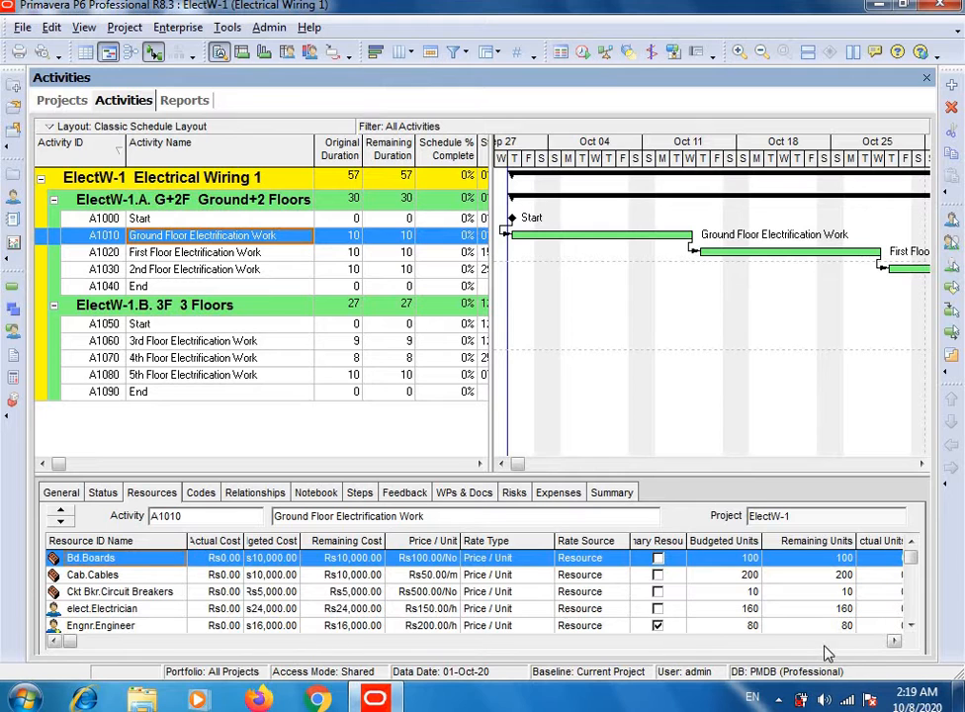
click(863, 645)
click(863, 645)
click(858, 644)
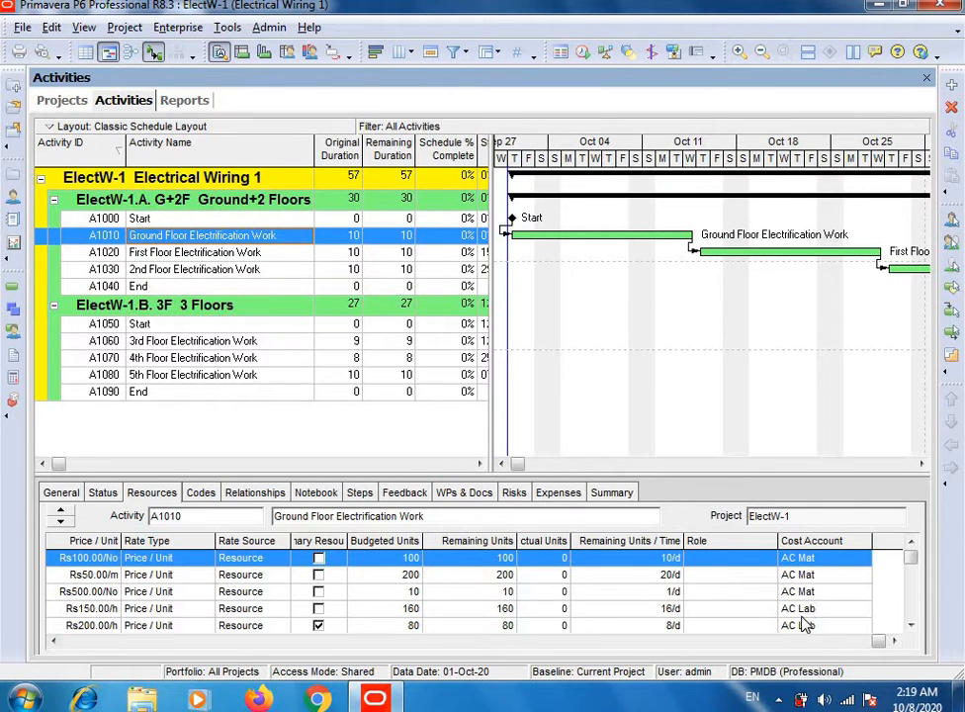
Step: View the cost accounts available for the Boards resource of A1010, keep its assignment, and return to the first resource columns
double_click(818, 564)
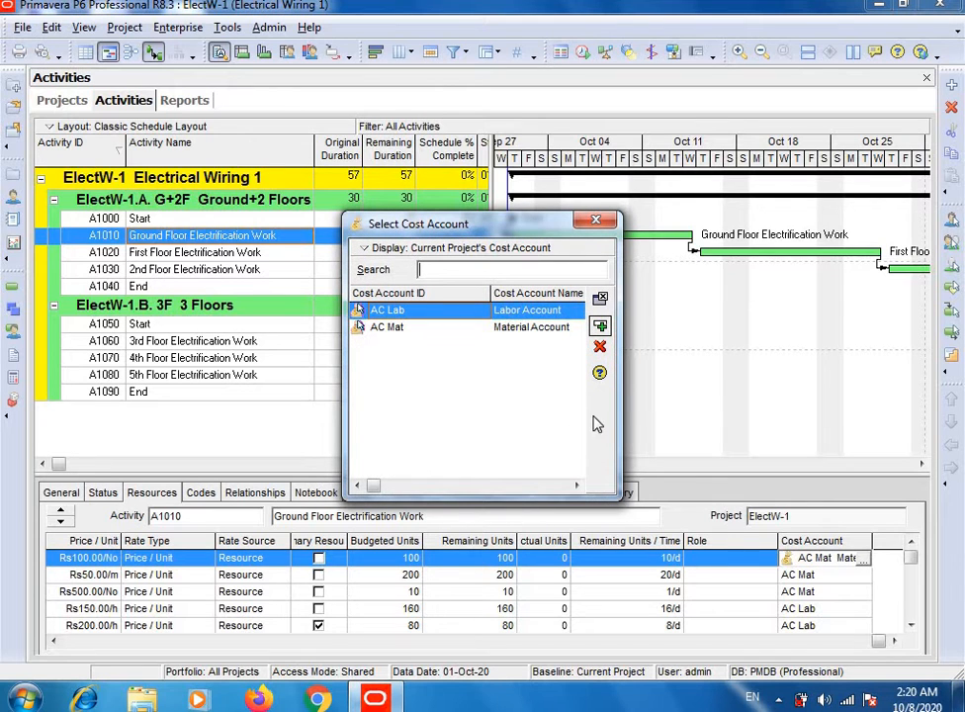
click(589, 225)
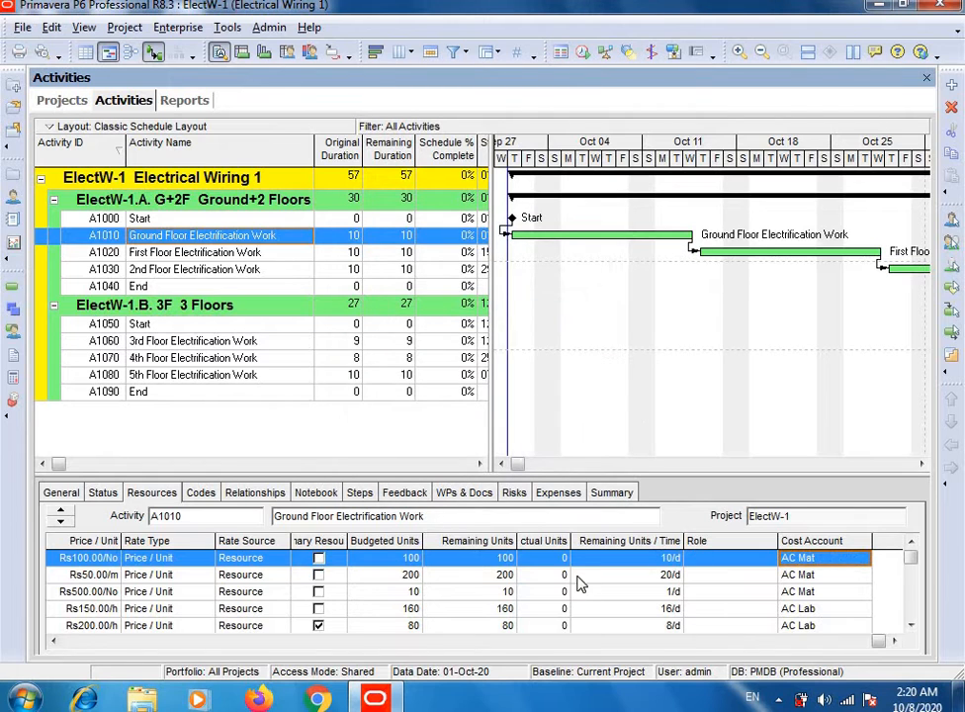
click(81, 643)
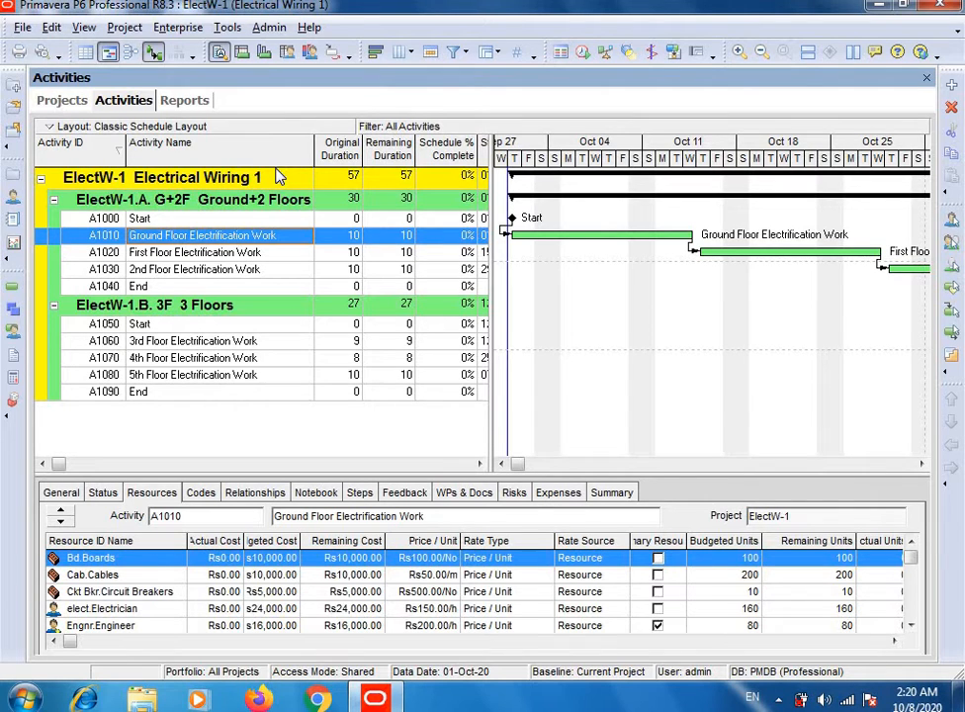
Step: Return to the reports list and look through its report groups to find AC-02 Activity Costs in the Cost group
click(232, 30)
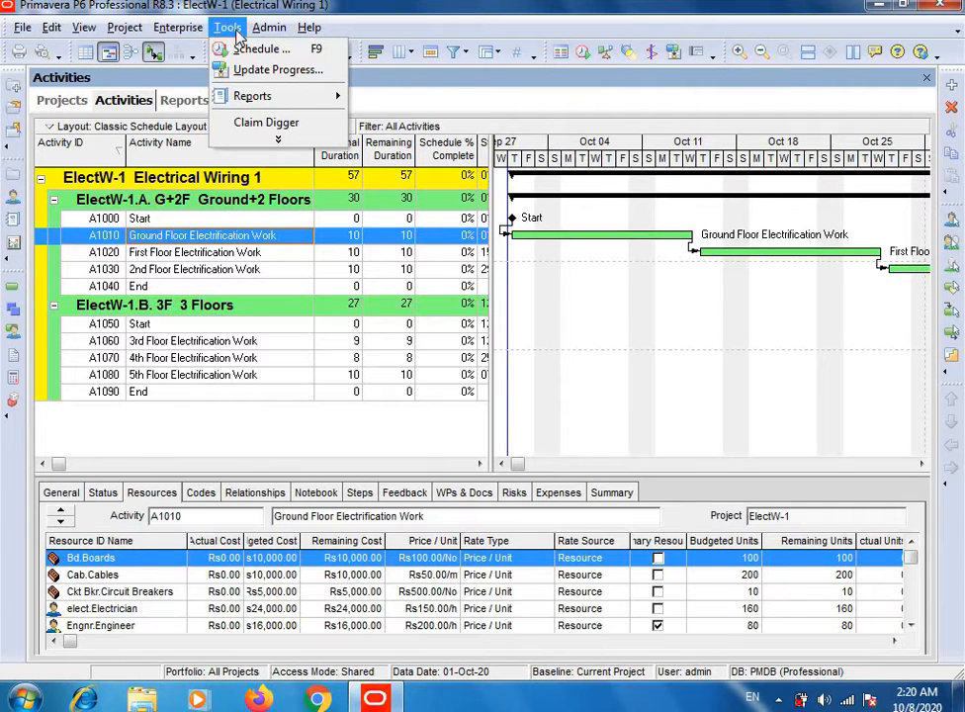
mouse_move(280, 97)
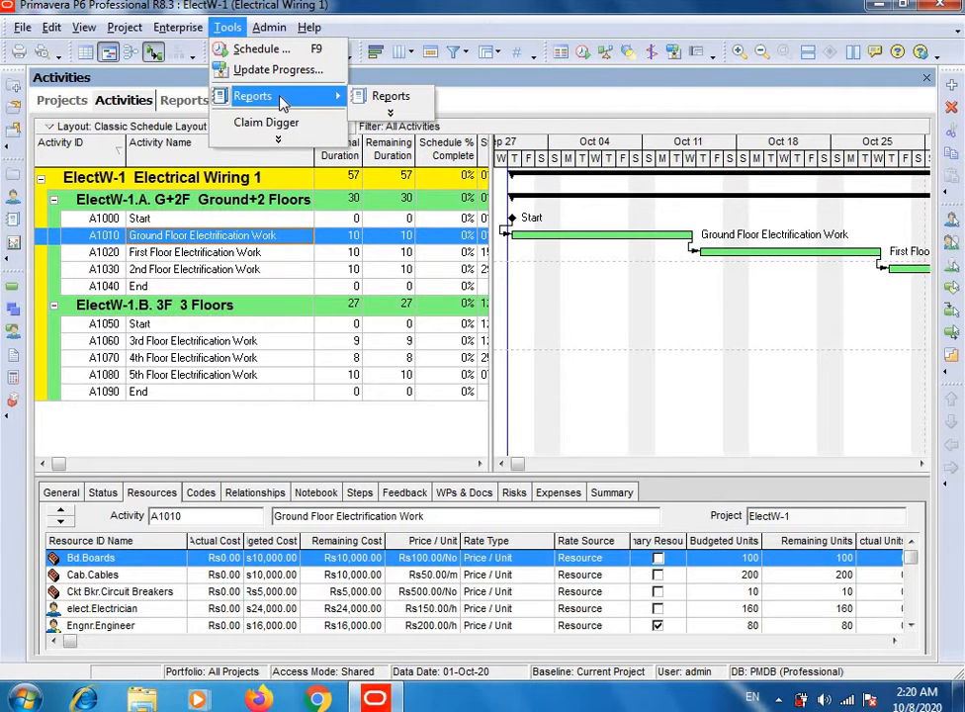
click(382, 96)
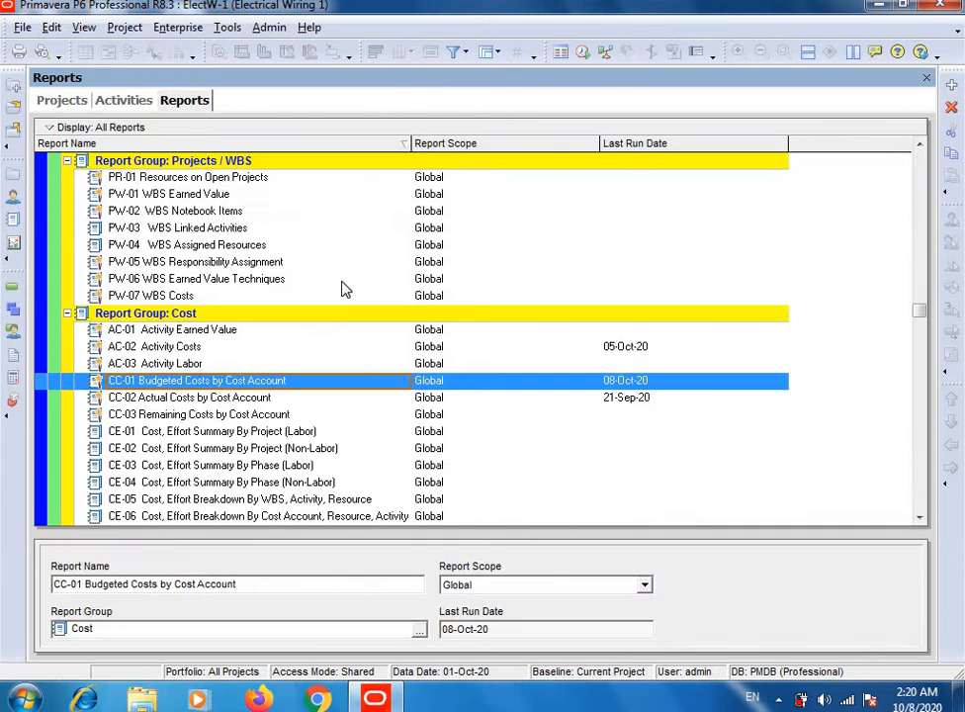
scroll(294, 356, down, 1)
scroll(293, 356, down, 15)
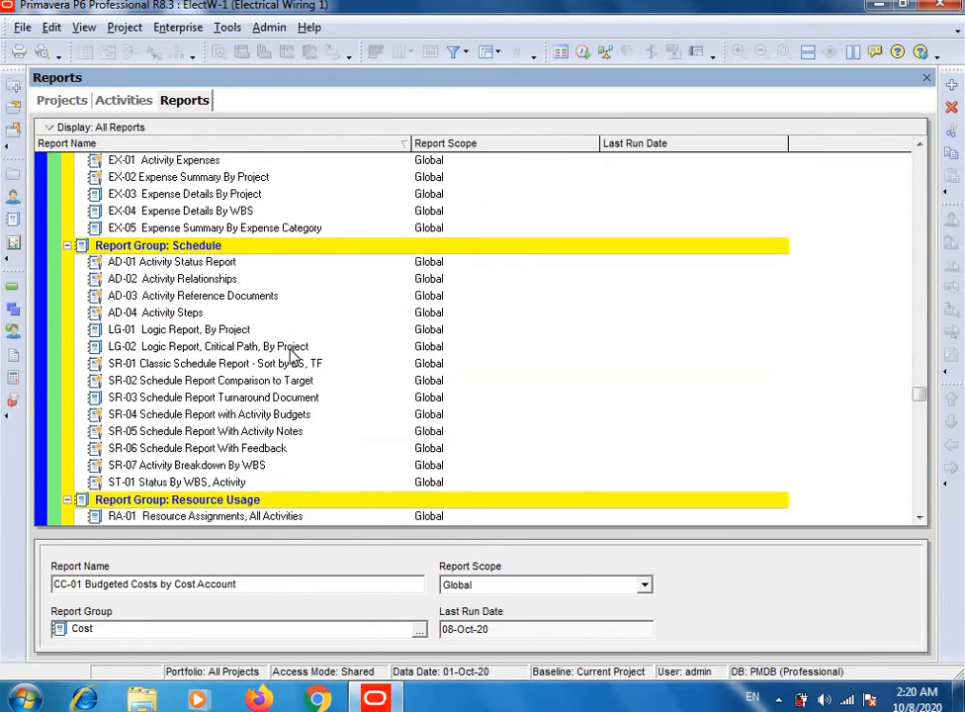
scroll(293, 356, down, 2)
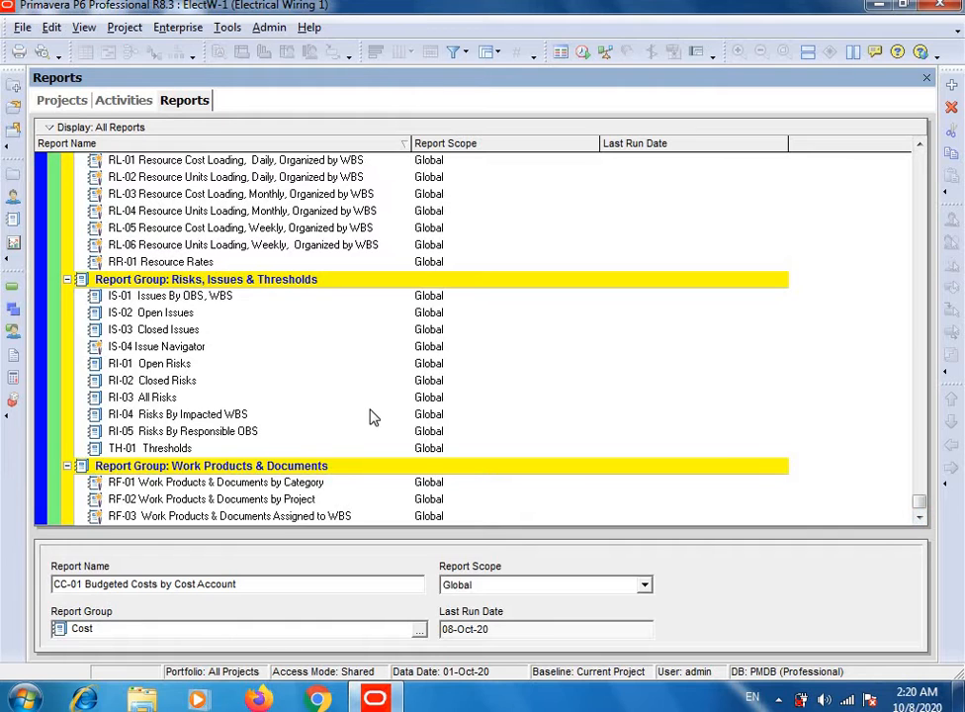
scroll(371, 416, up, 5)
scroll(372, 417, up, 5)
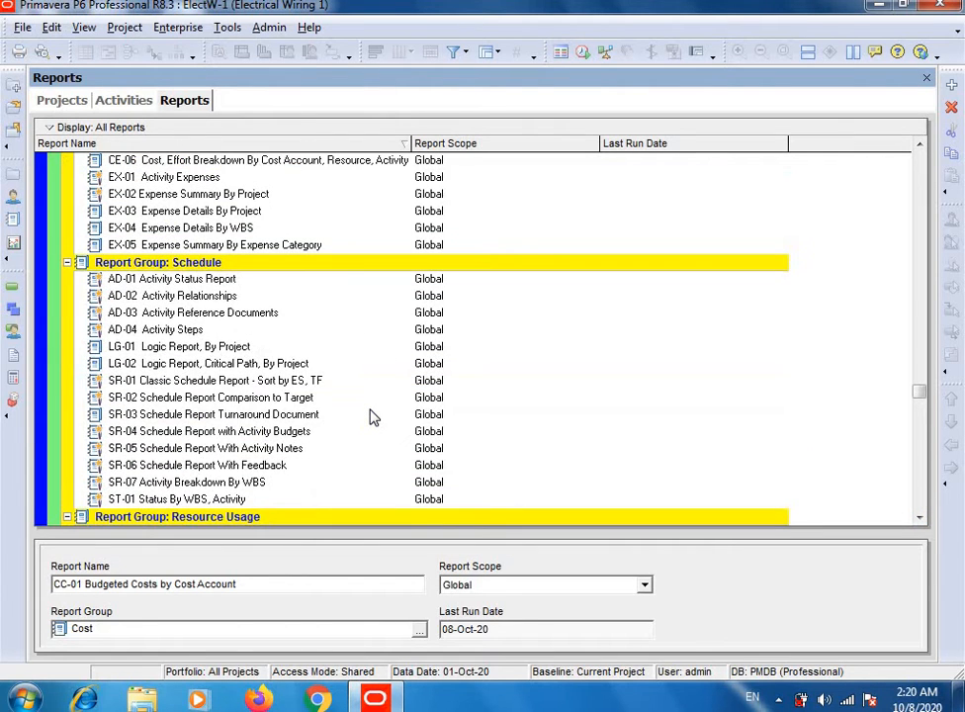
scroll(372, 417, up, 5)
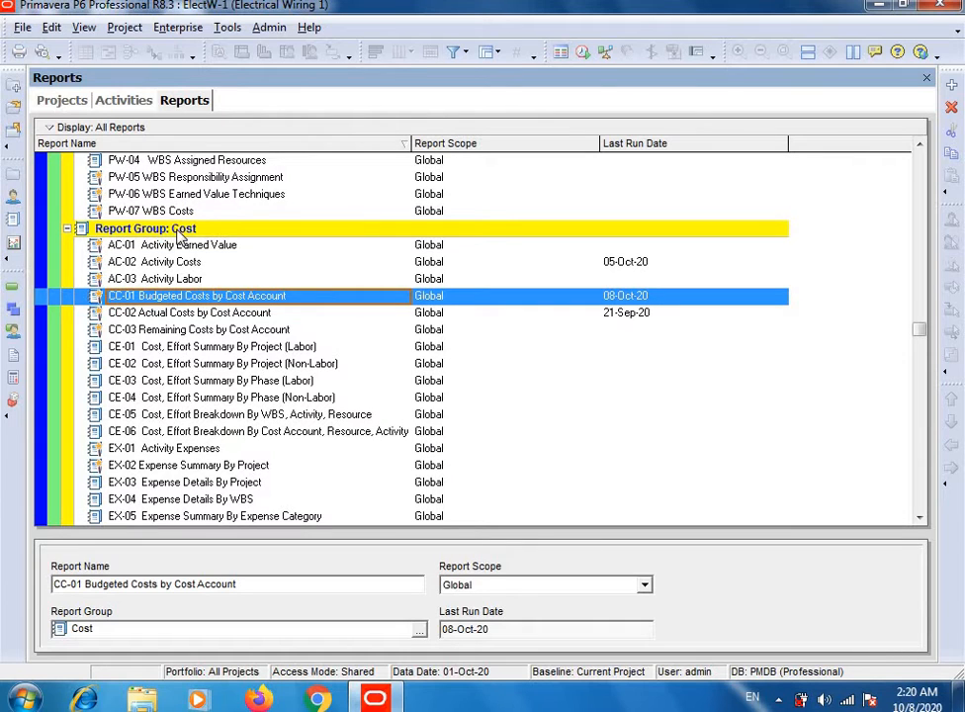
Step: Run the AC-02 Activity Costs report as a print preview
click(178, 262)
right_click(179, 264)
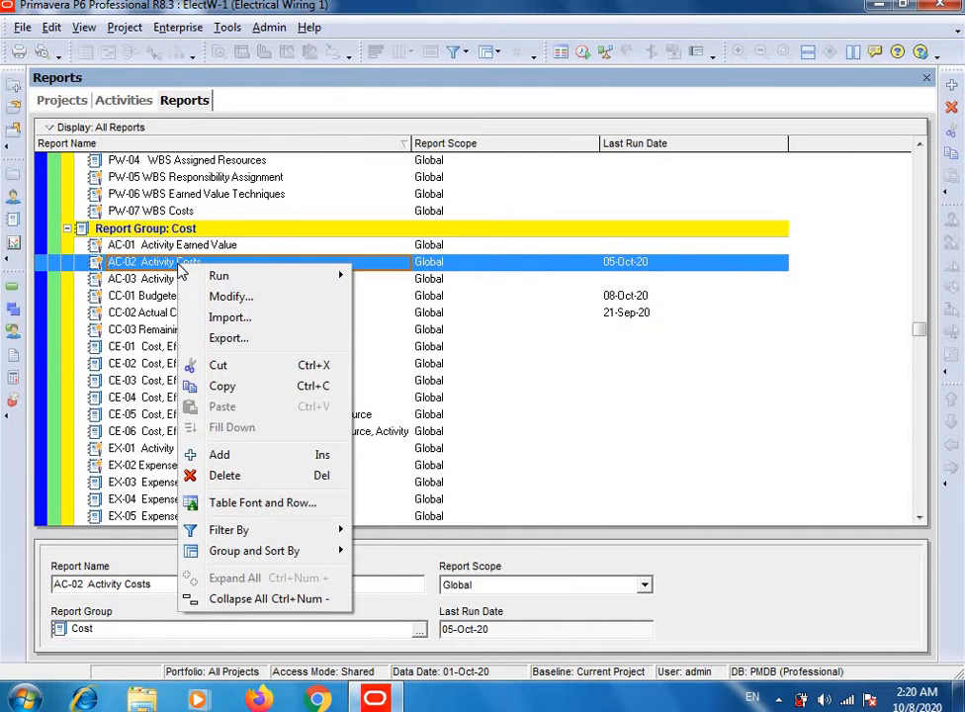
mouse_move(244, 280)
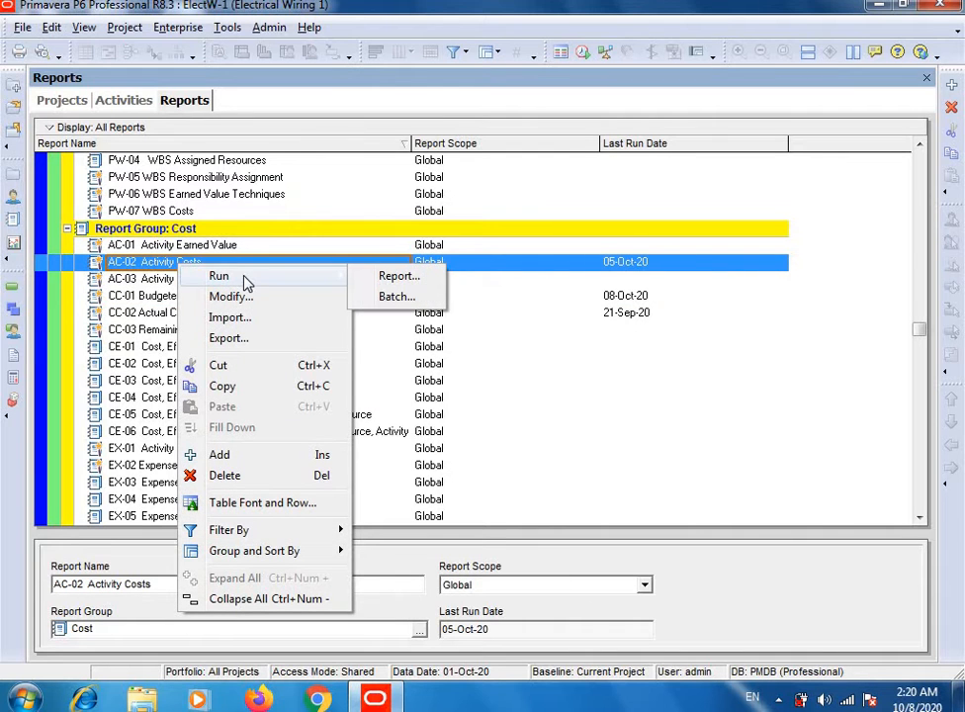
click(397, 277)
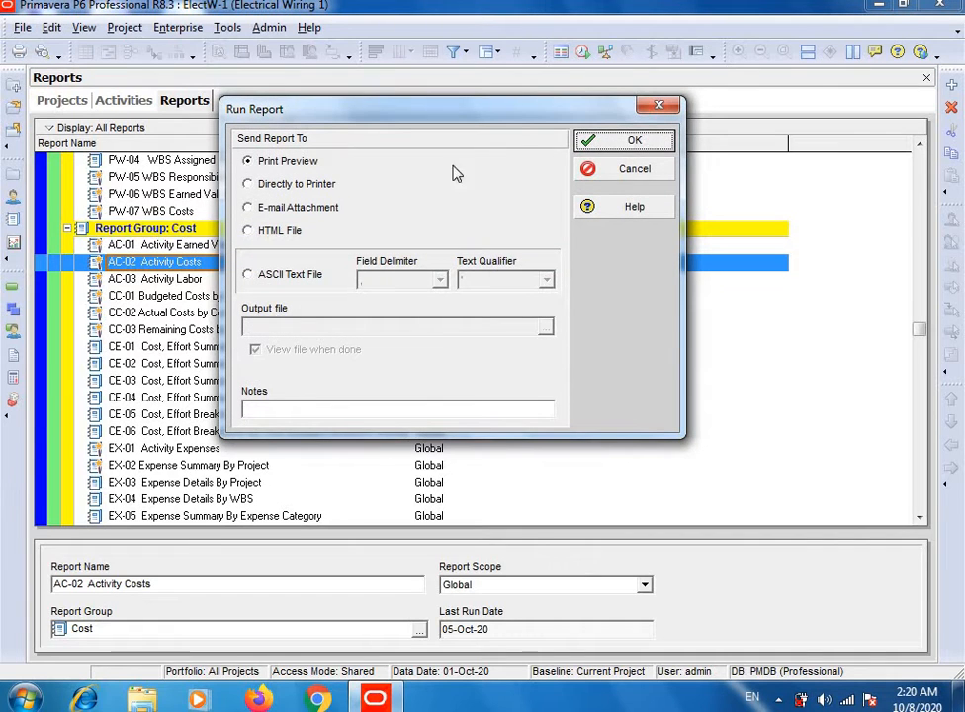
click(629, 143)
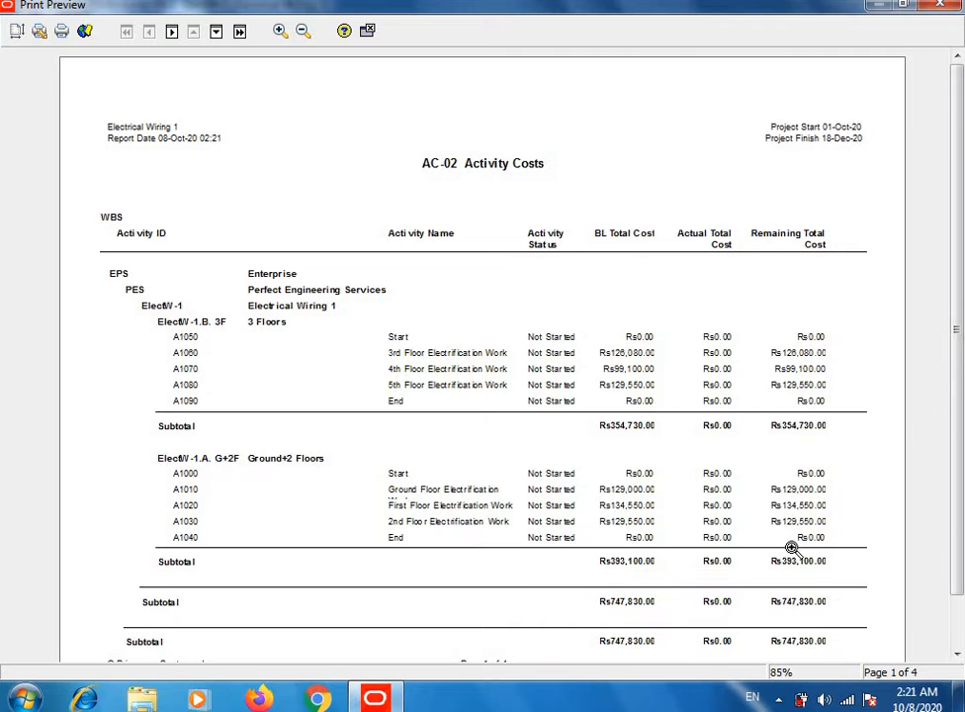
Step: Examine the activity costs and subtotals on the first page of the AC-02 report and the cost variance on its last page
scroll(949, 455, down, 2)
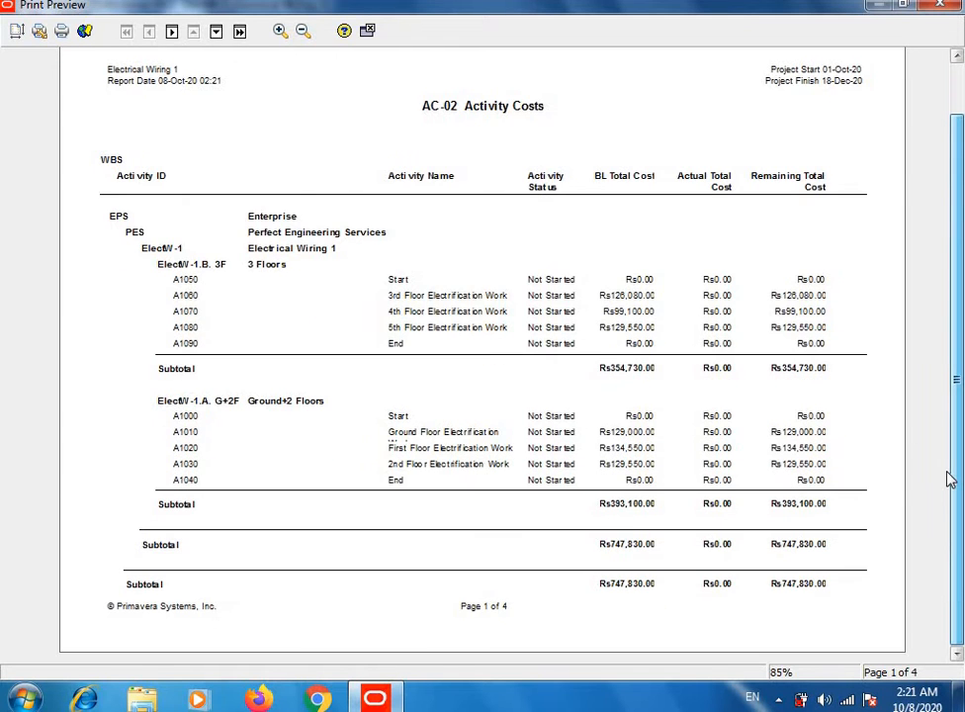
scroll(949, 469, up, 2)
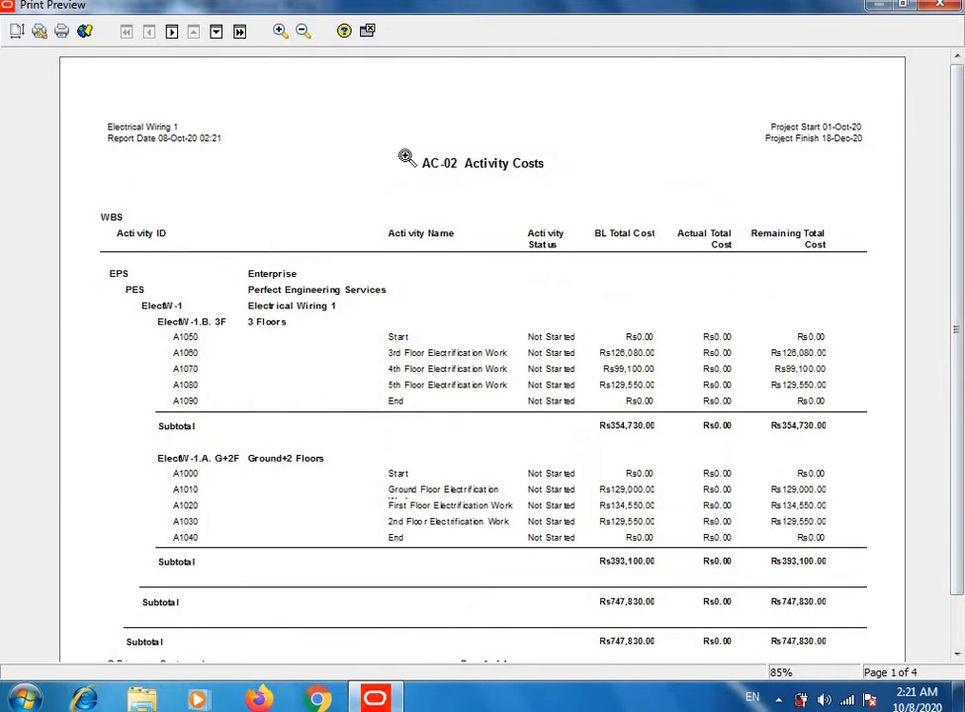
click(239, 32)
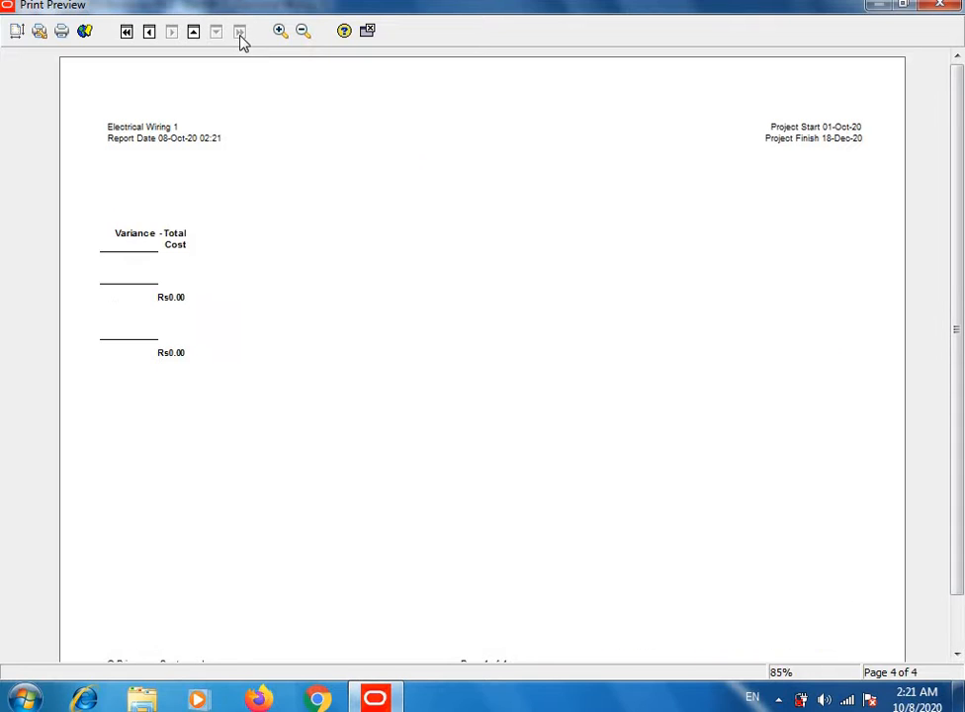
click(127, 32)
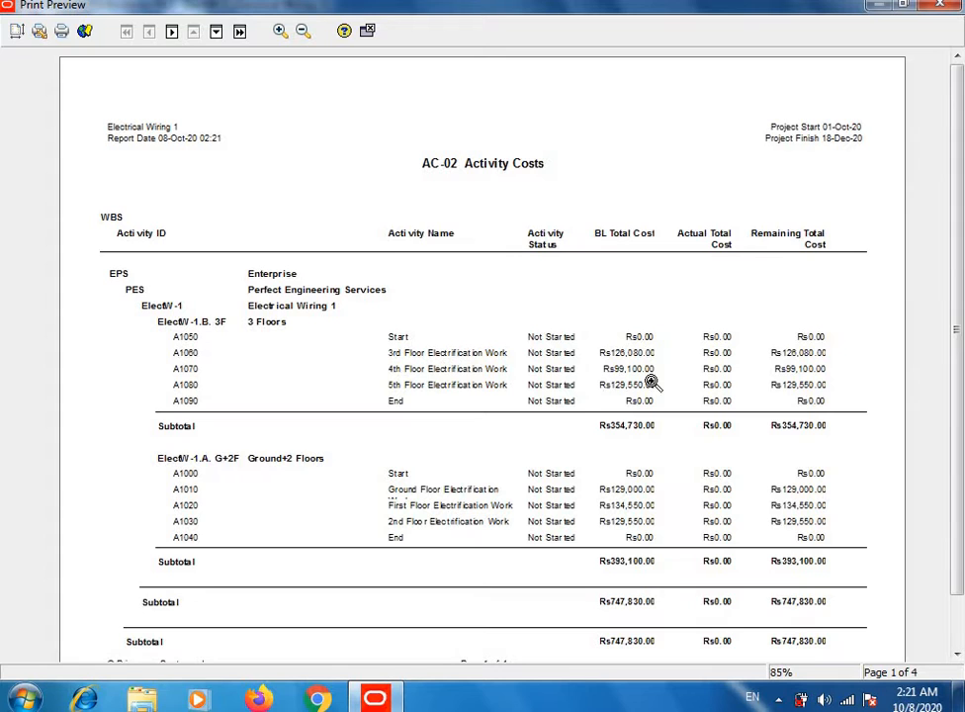
drag(961, 222, 964, 306)
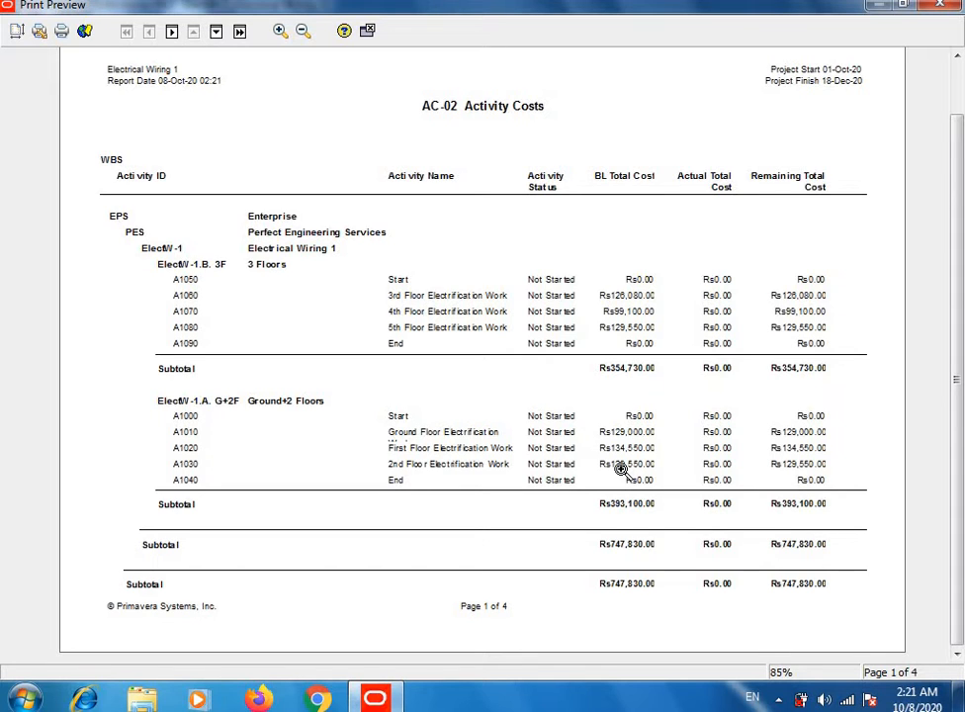
Step: Close the report preview and, from the activities view, update progress for all highlighted activities with a new data date of 08-Oct-20
click(942, 8)
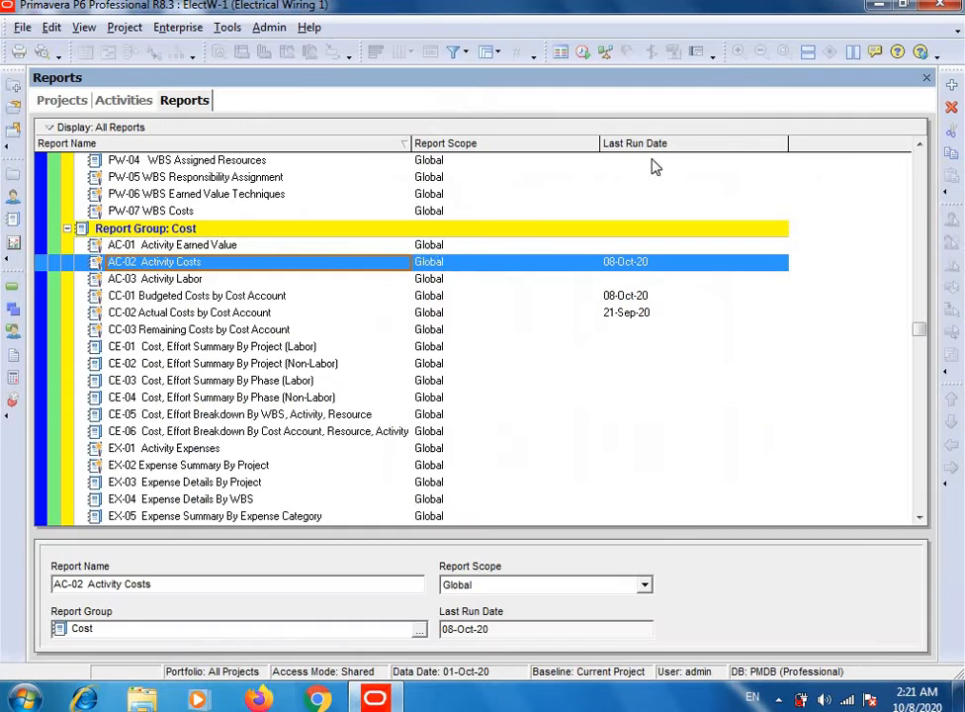
click(125, 101)
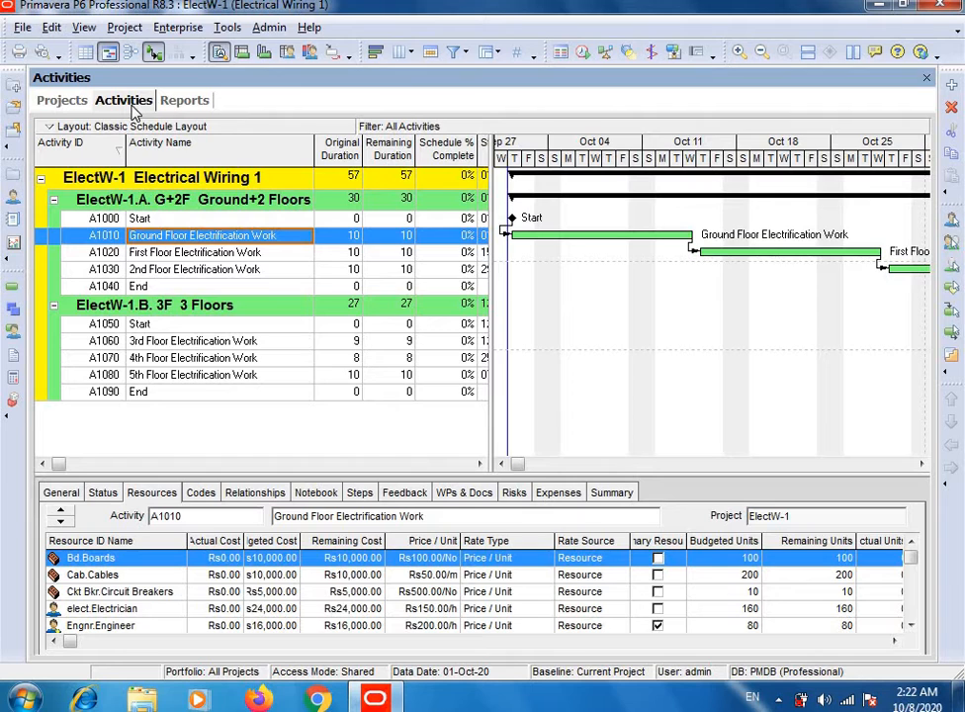
click(230, 30)
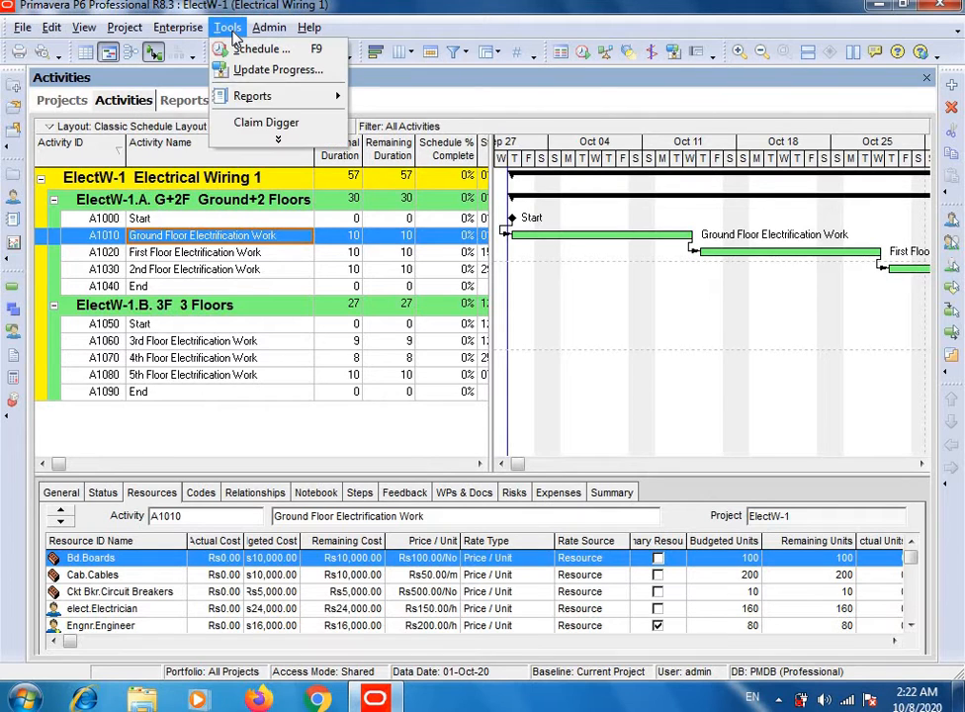
click(265, 81)
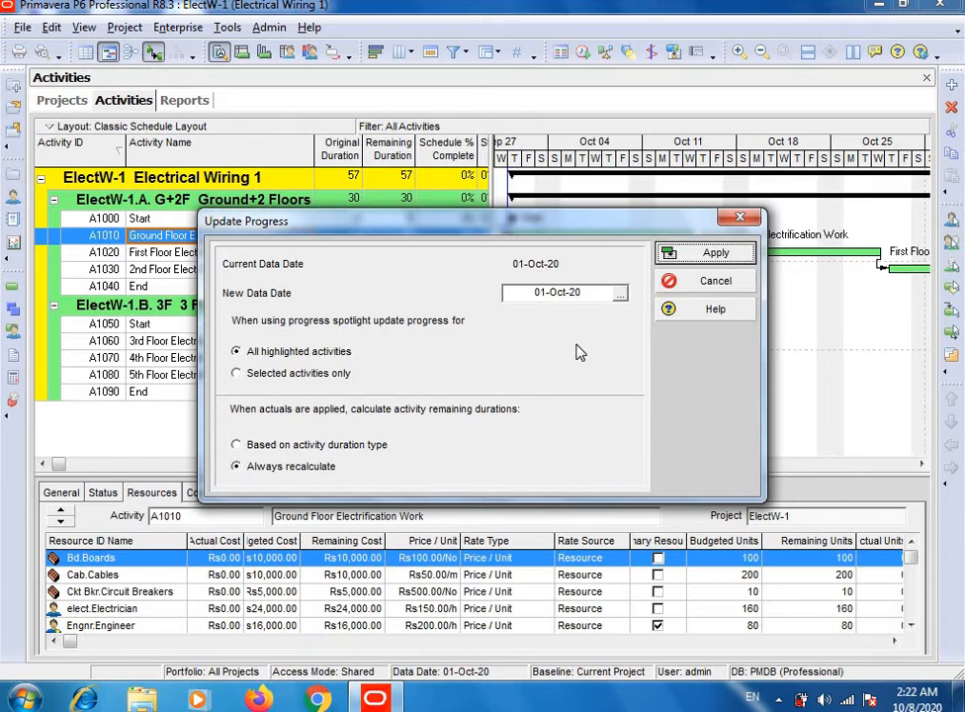
click(620, 294)
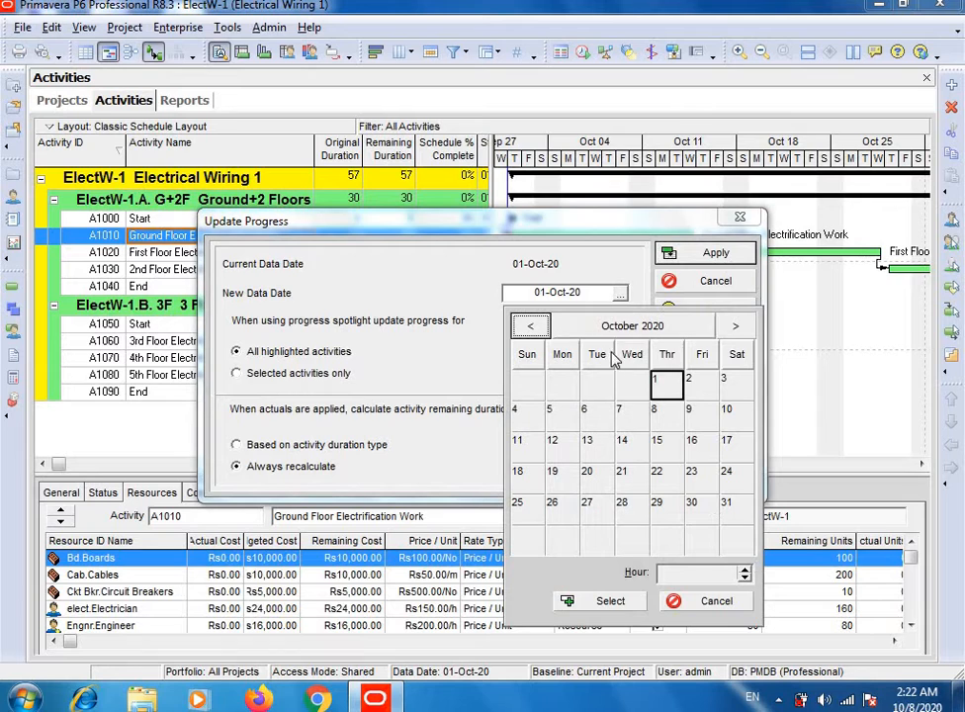
click(661, 422)
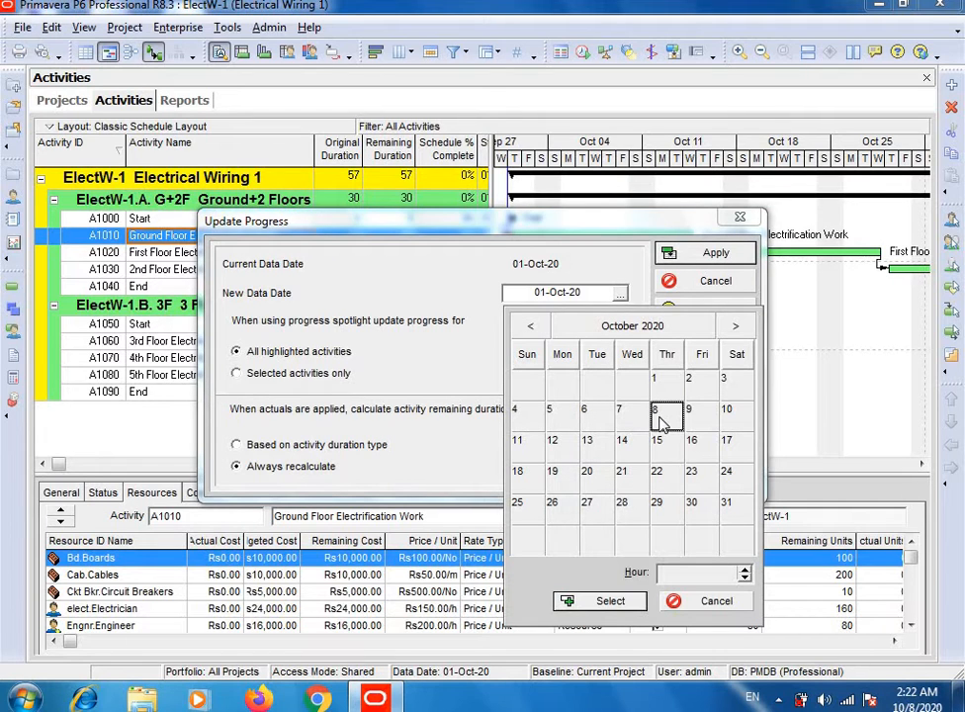
click(610, 600)
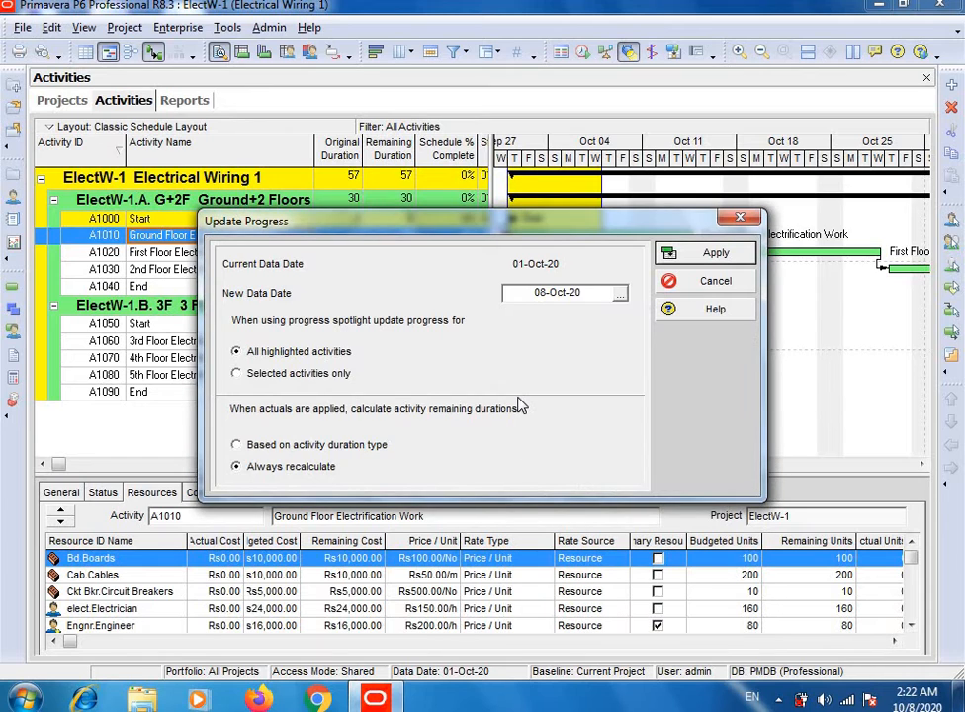
click(698, 259)
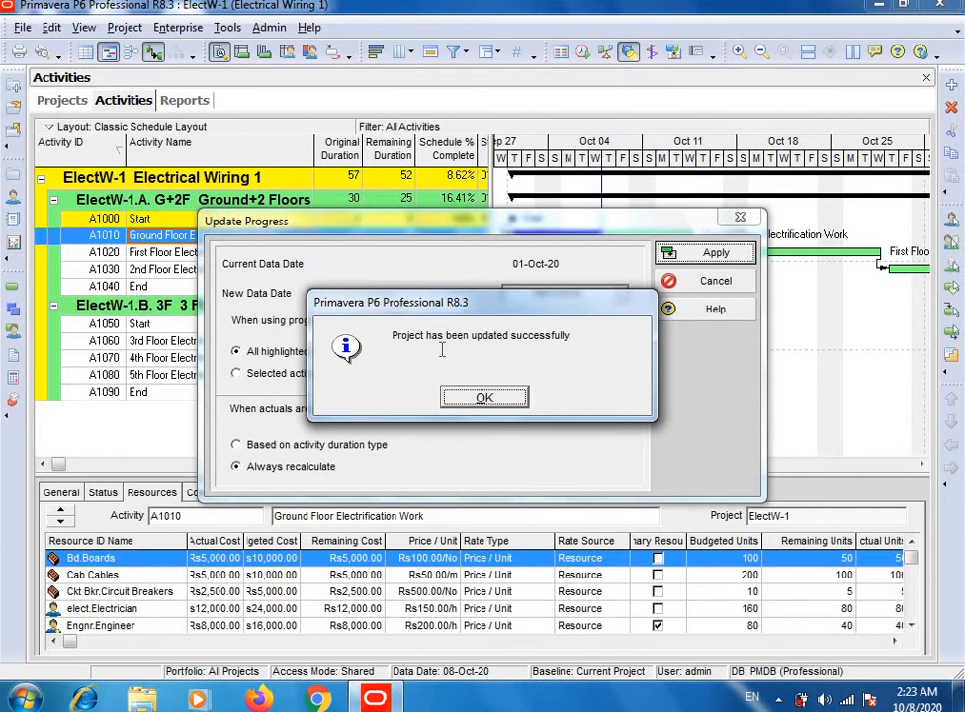
click(490, 402)
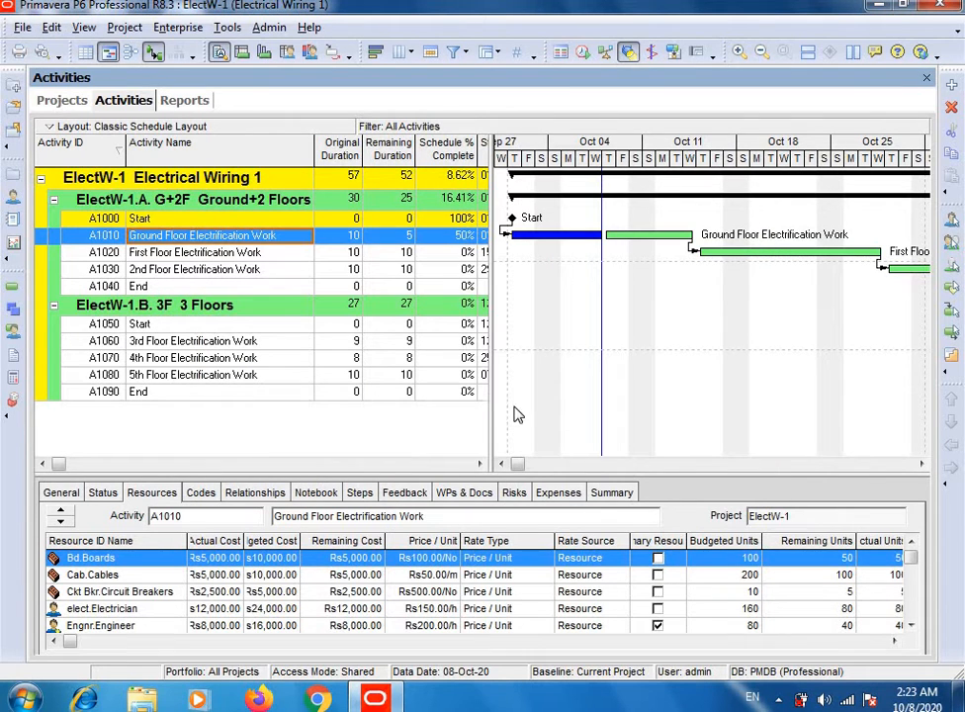
Step: Examine the progress bars in a widened Gantt chart, and compare the resource costs of activities A1010, A1020 and A1030
drag(348, 378, 123, 372)
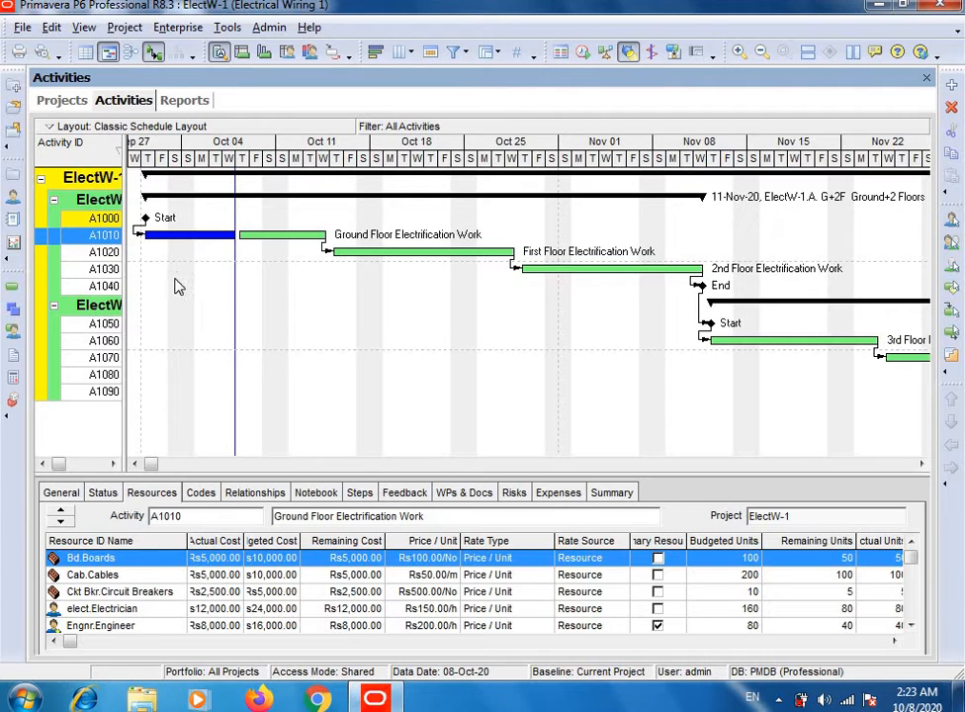
drag(375, 315, 456, 334)
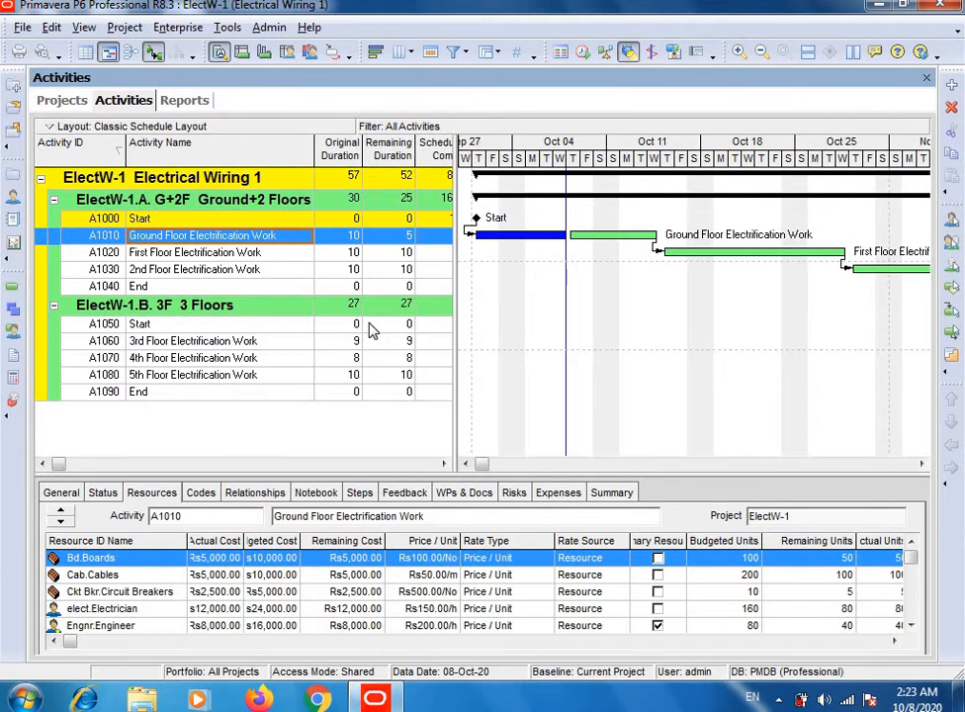
click(251, 270)
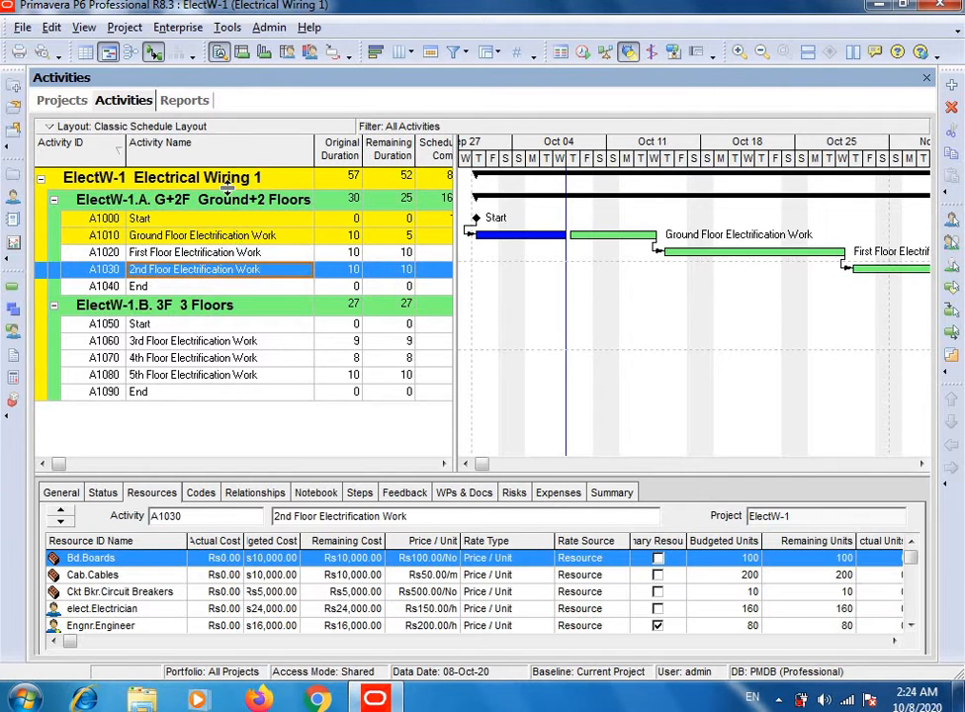
click(234, 238)
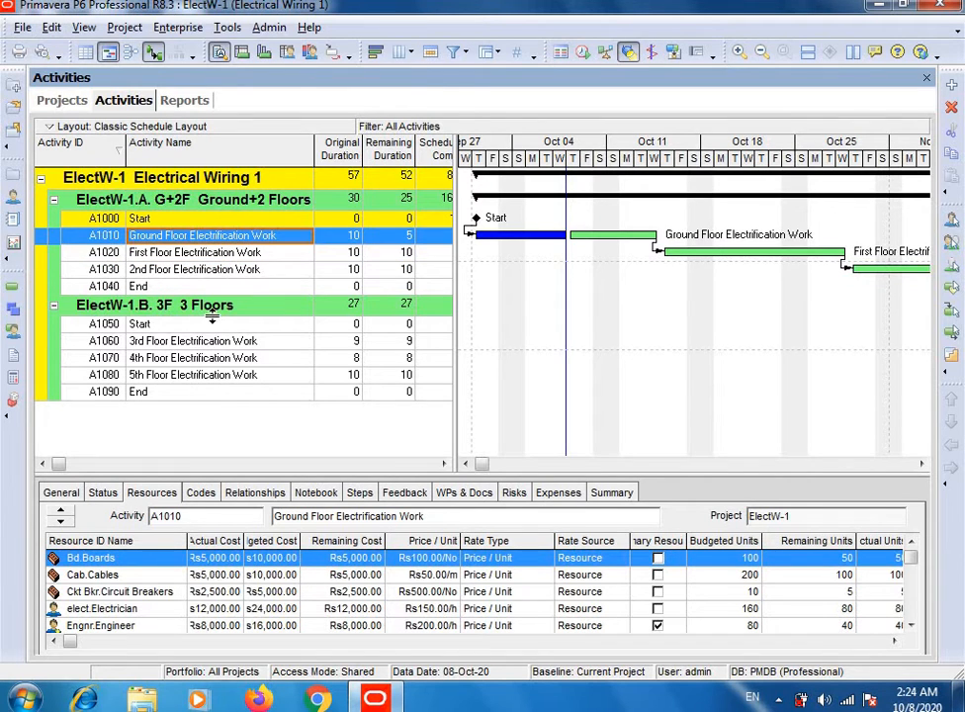
click(228, 255)
click(222, 271)
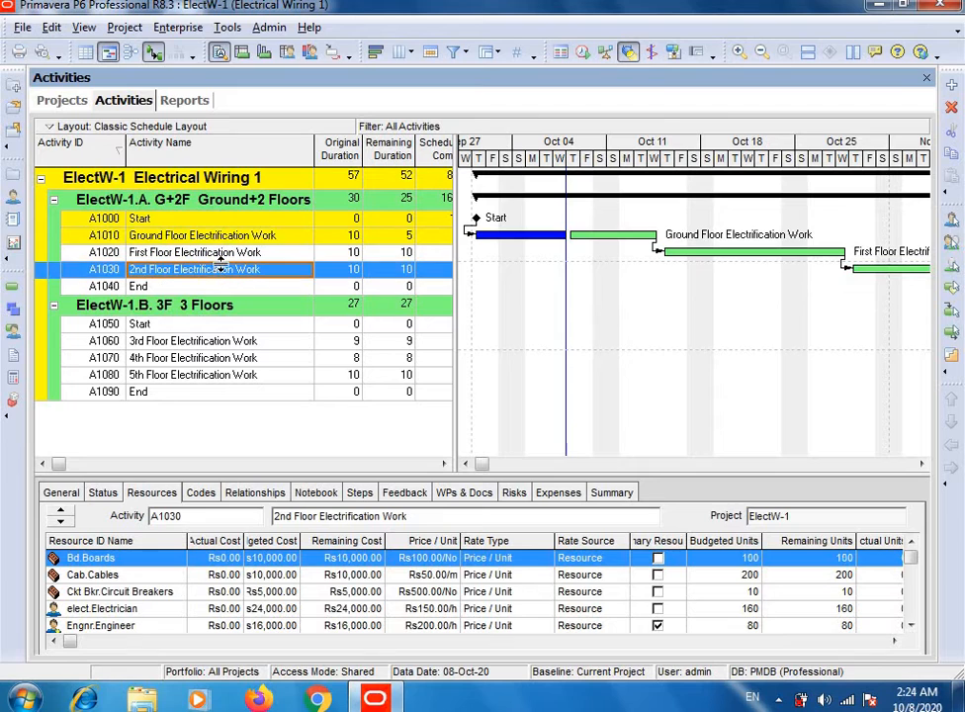
click(222, 254)
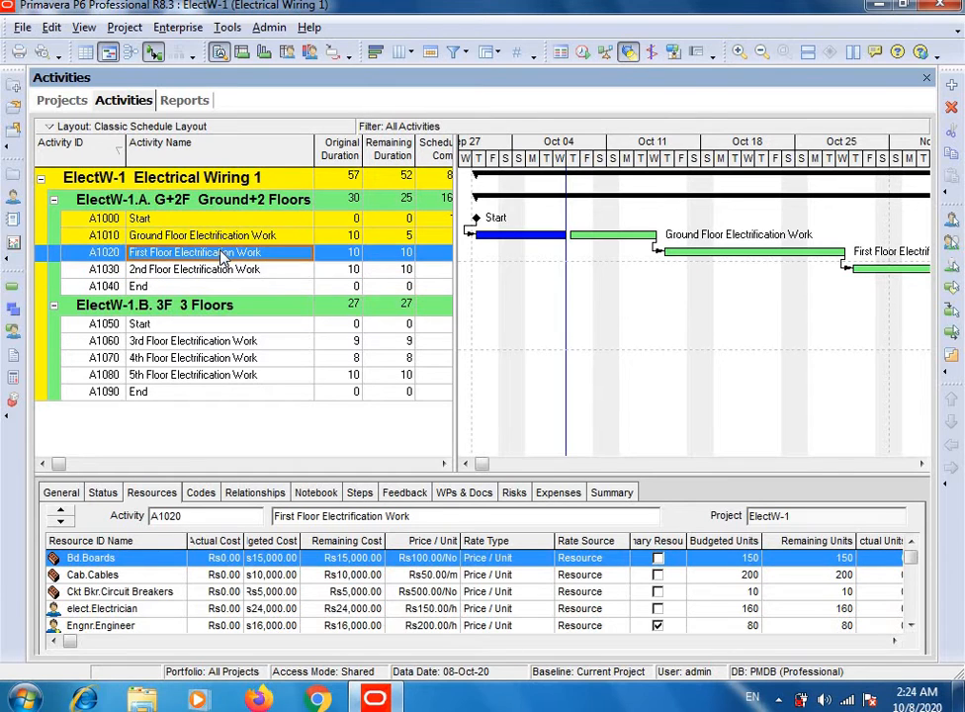
Step: View the print preview of the updated Classic Schedule Layout, then close it
click(24, 27)
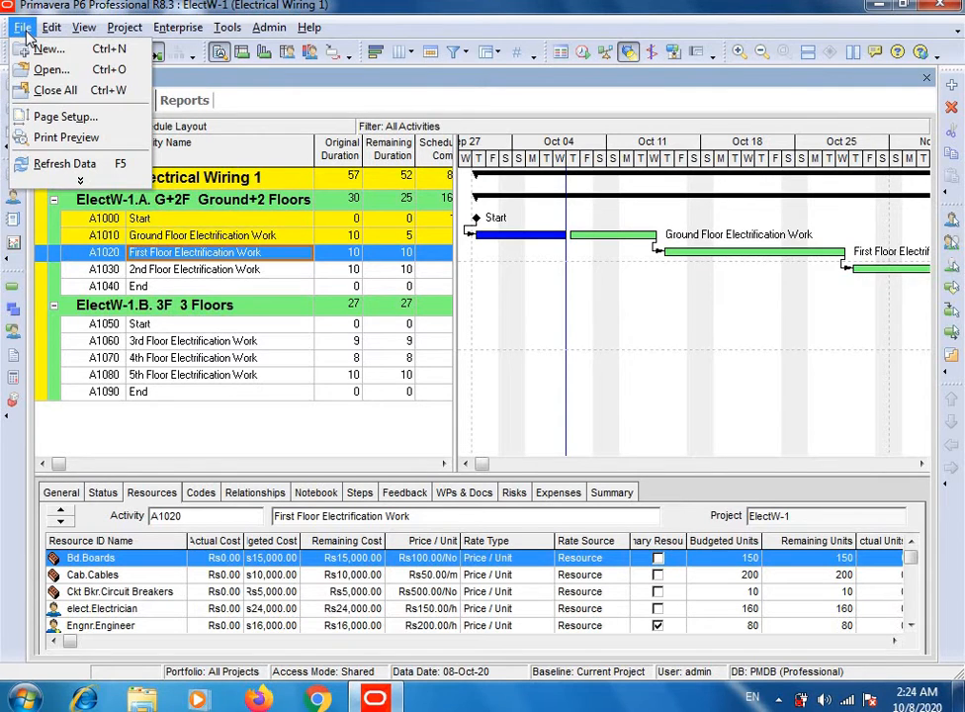
click(24, 27)
click(24, 28)
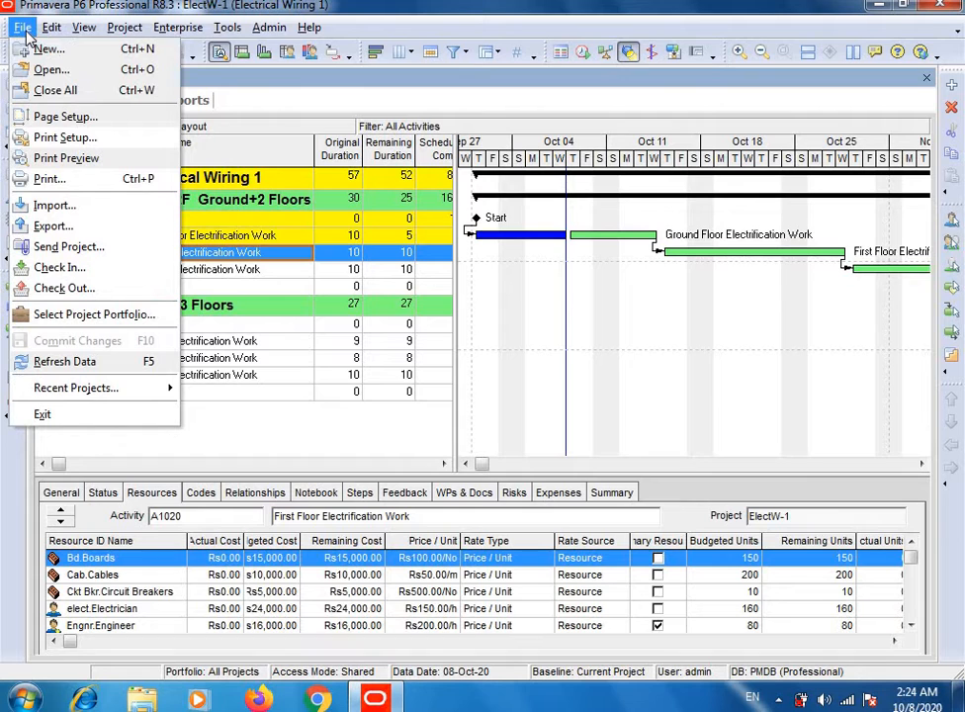
click(76, 160)
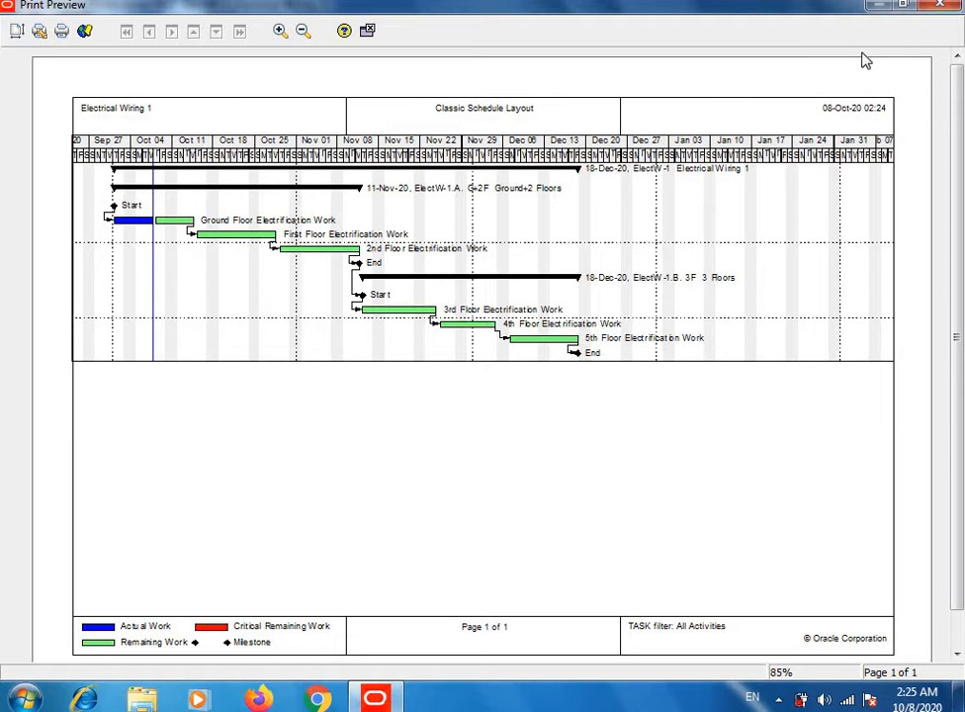
click(930, 10)
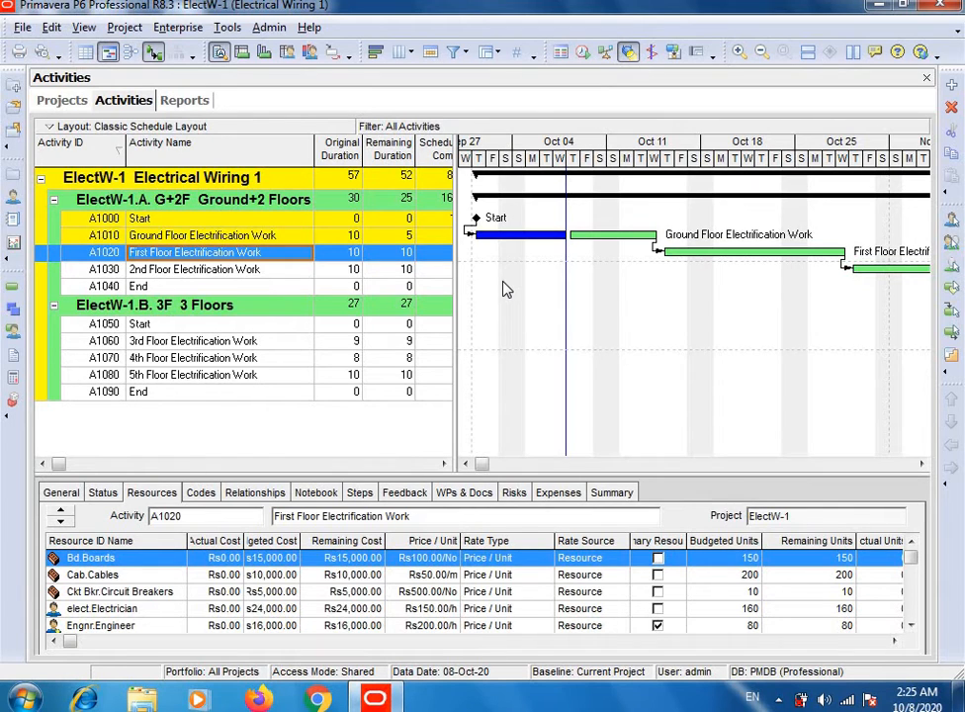
Step: Return to the reports list and run the CC-01 Budgeted Costs by Cost Account report as a print preview
click(227, 32)
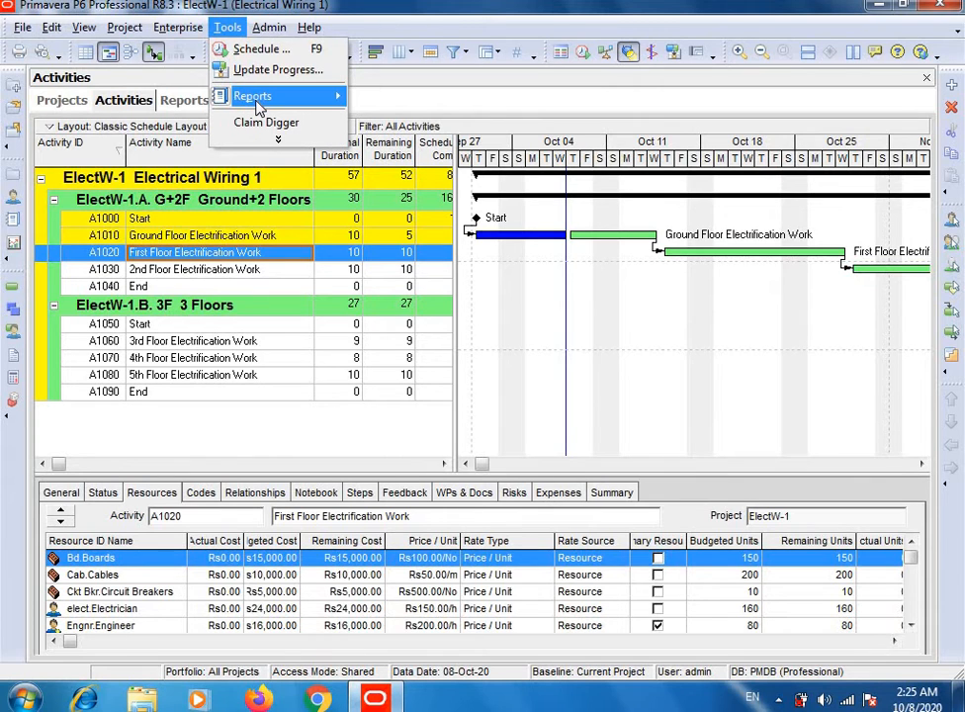
mouse_move(258, 103)
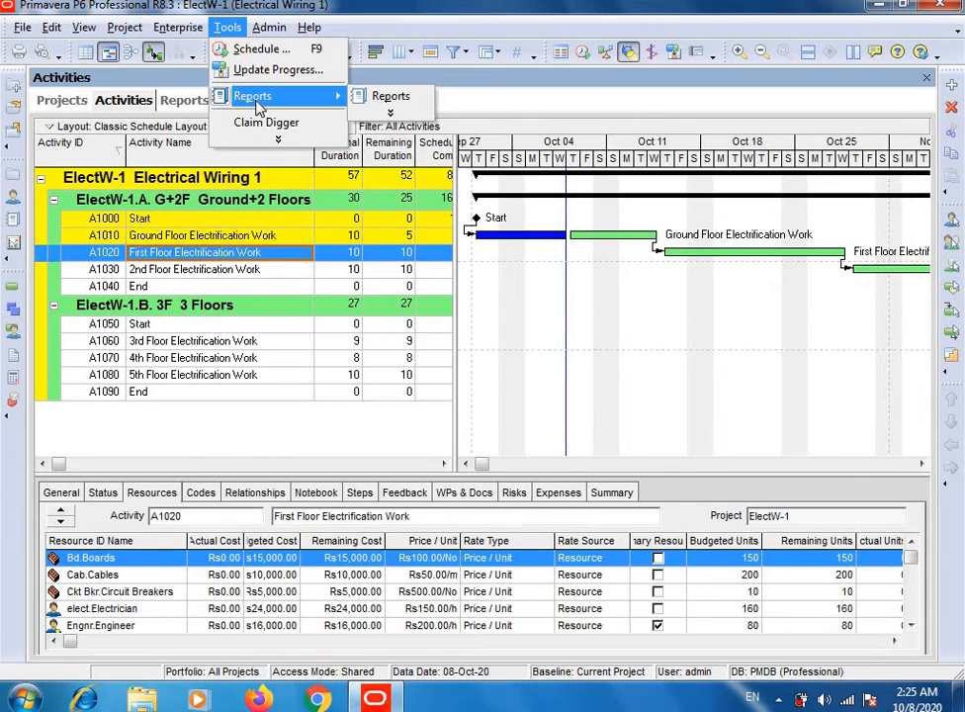
click(386, 97)
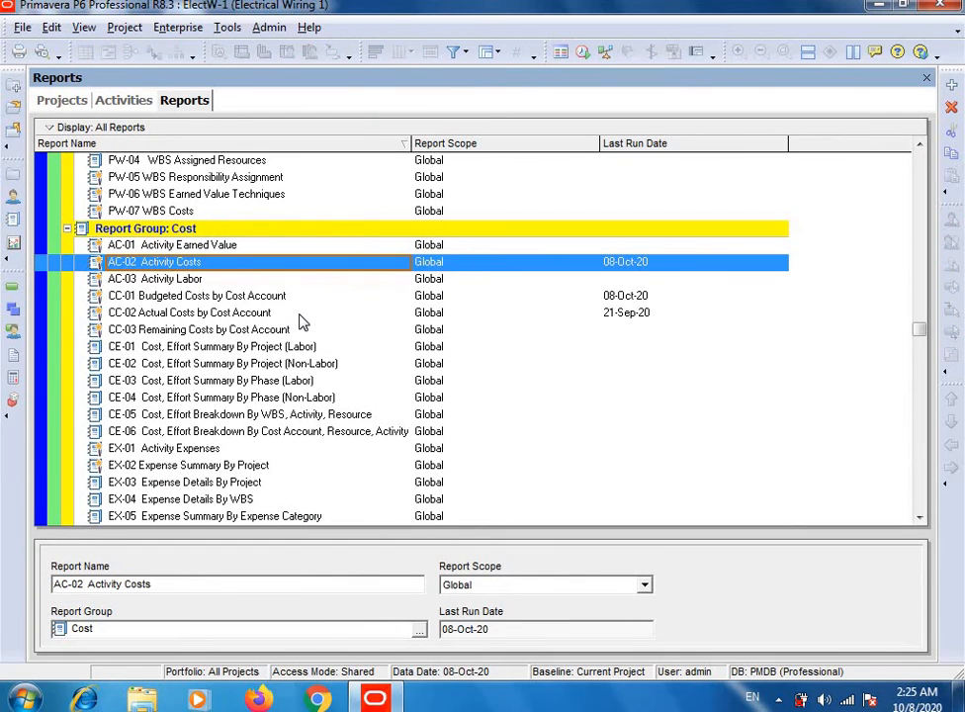
click(220, 299)
right_click(219, 303)
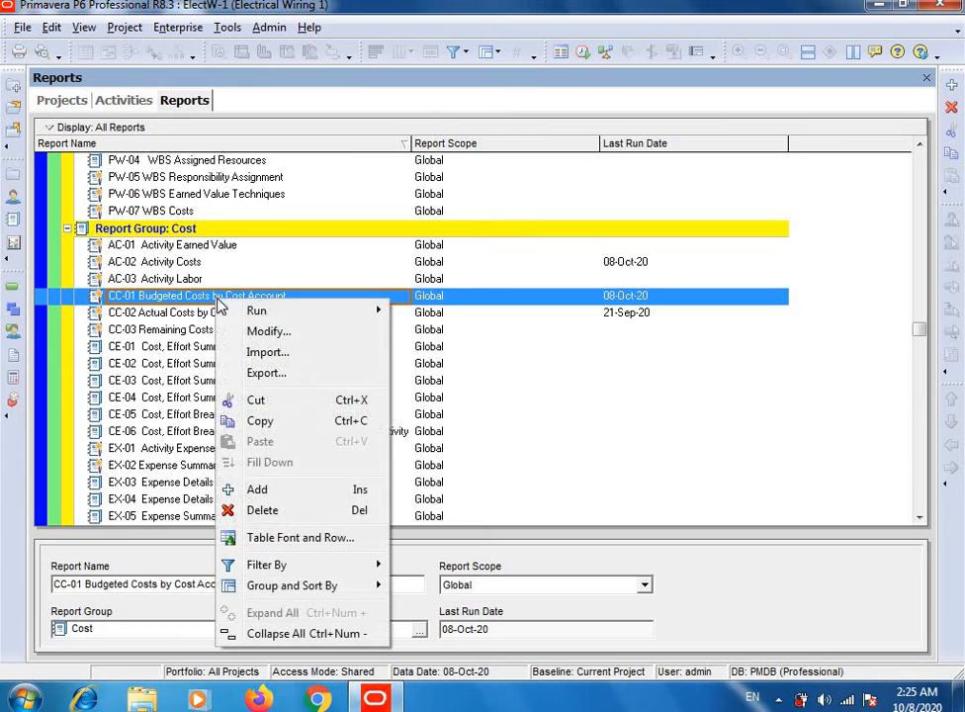
mouse_move(277, 313)
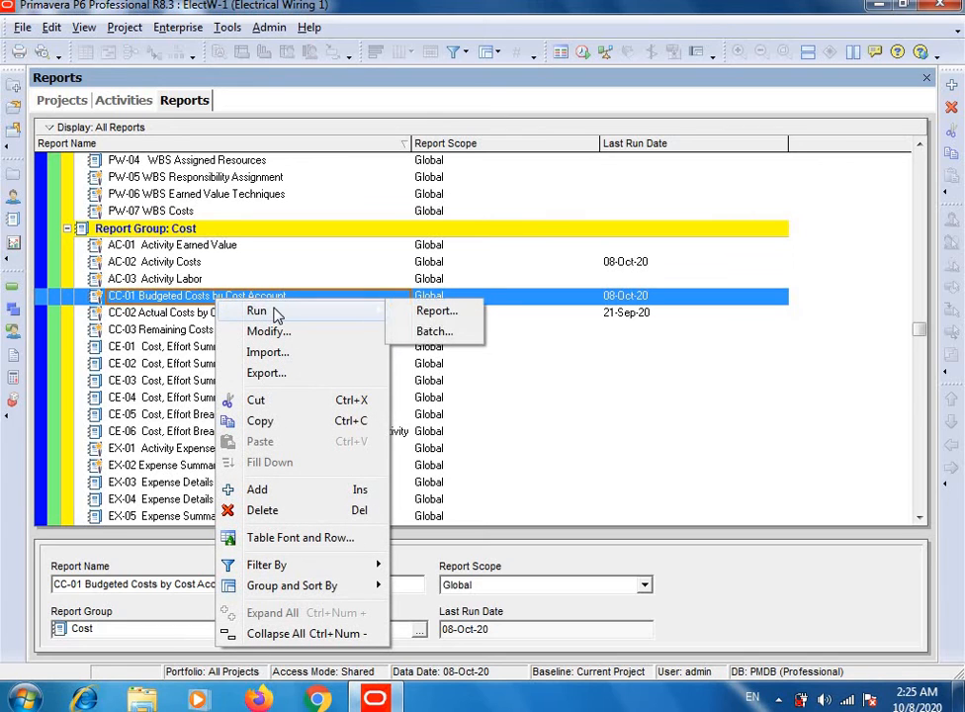
click(416, 312)
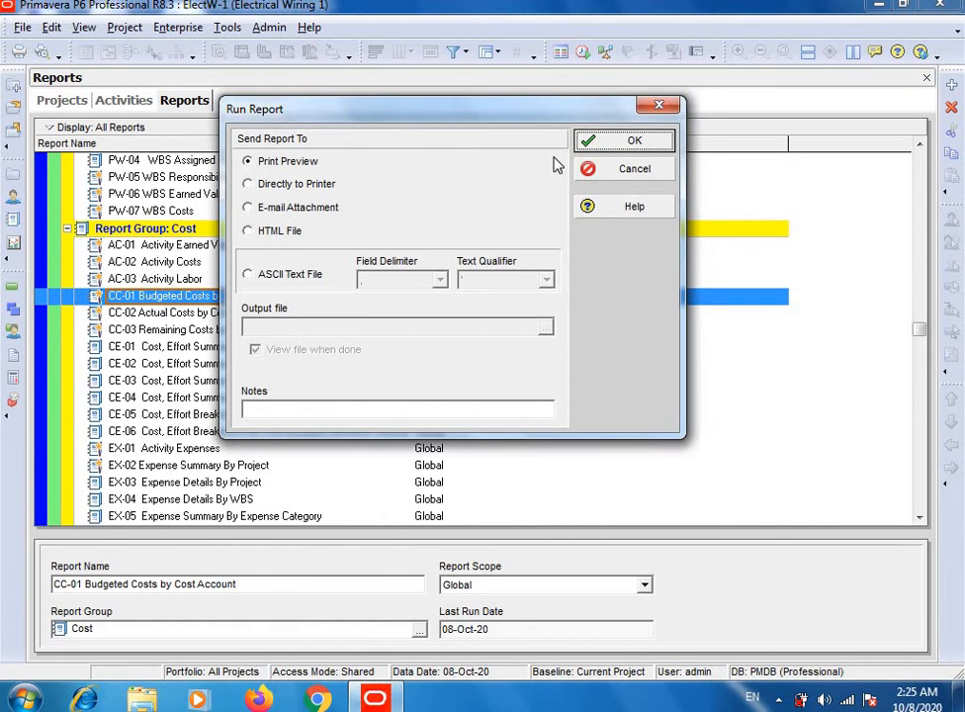
click(591, 141)
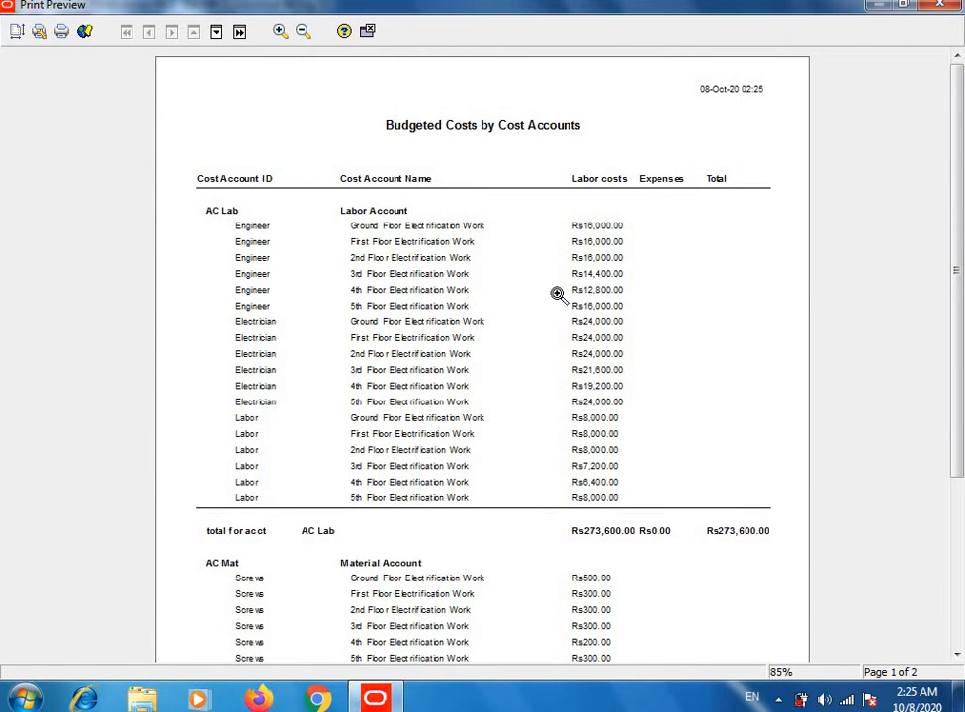
Step: Look over the labor and material account costs on the first page of the CC-01 report and close the preview
scroll(556, 293, down, 1)
scroll(557, 293, up, 1)
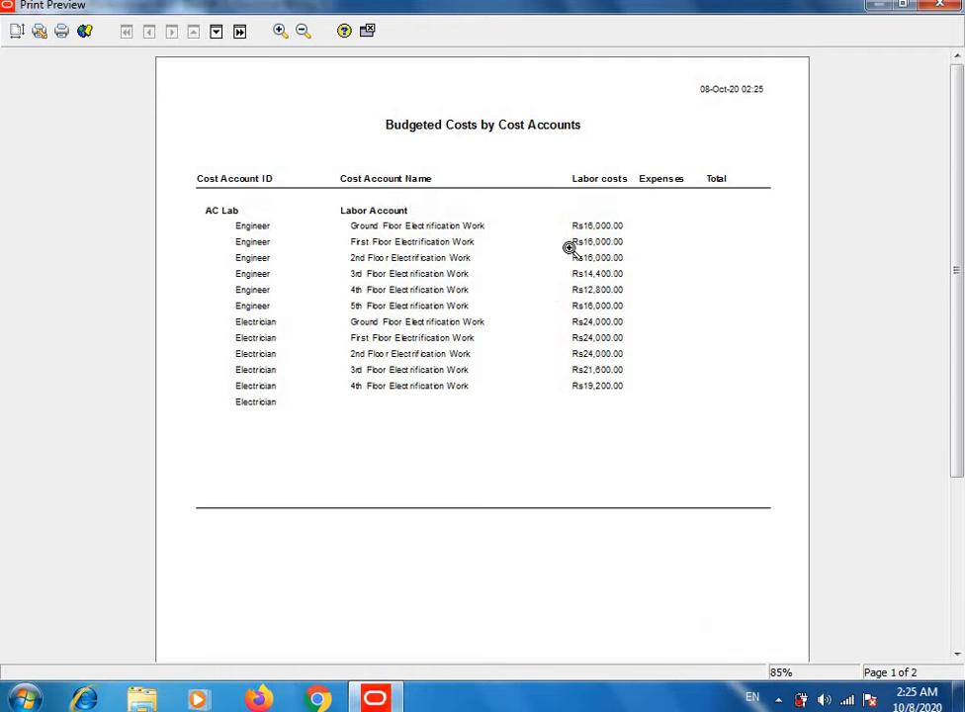
click(940, 8)
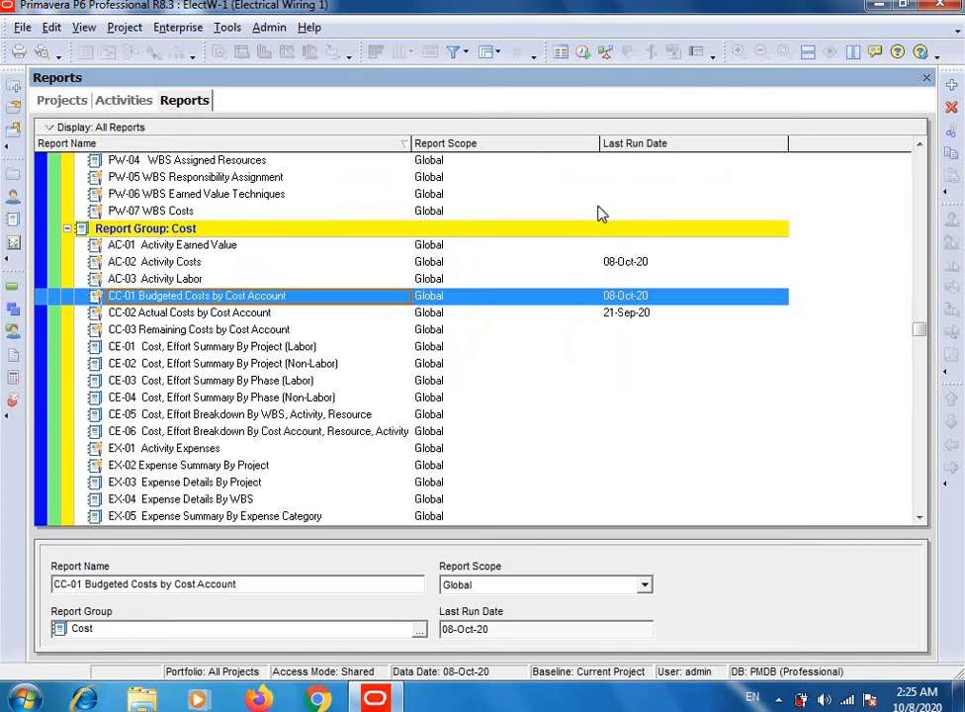
Step: Run the AC-02 Activity Costs report again as a print preview
click(166, 263)
right_click(170, 265)
mouse_move(241, 284)
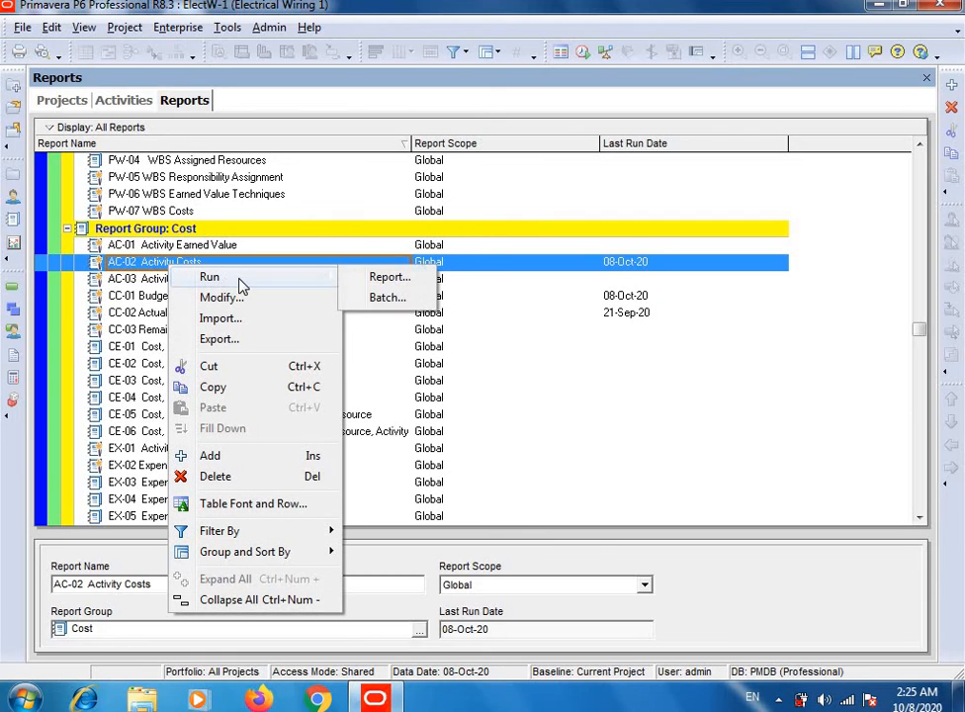
click(370, 277)
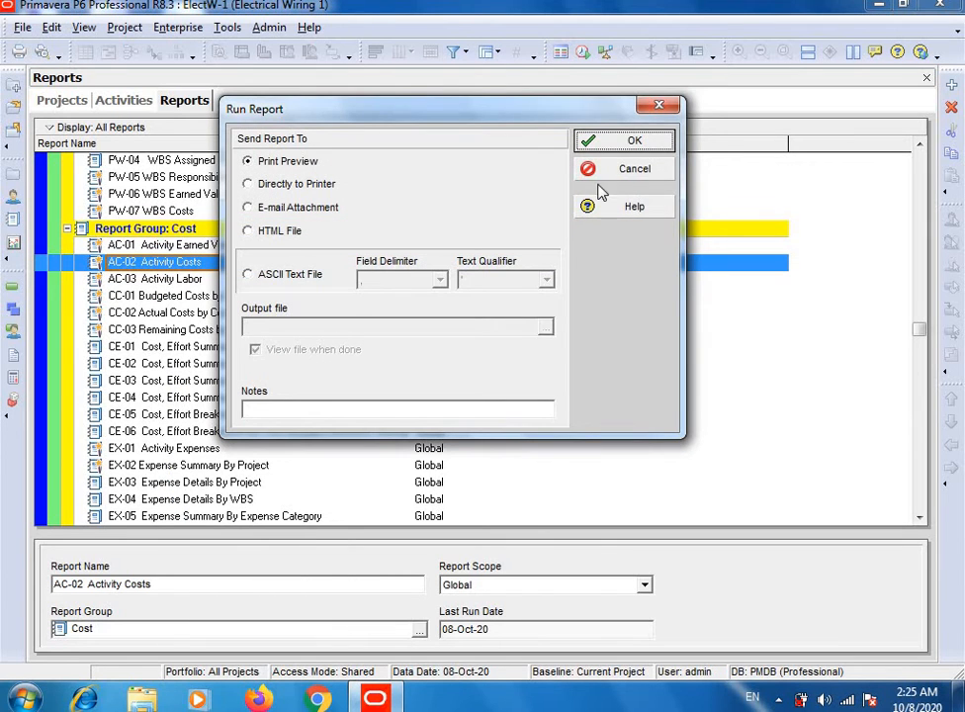
click(633, 144)
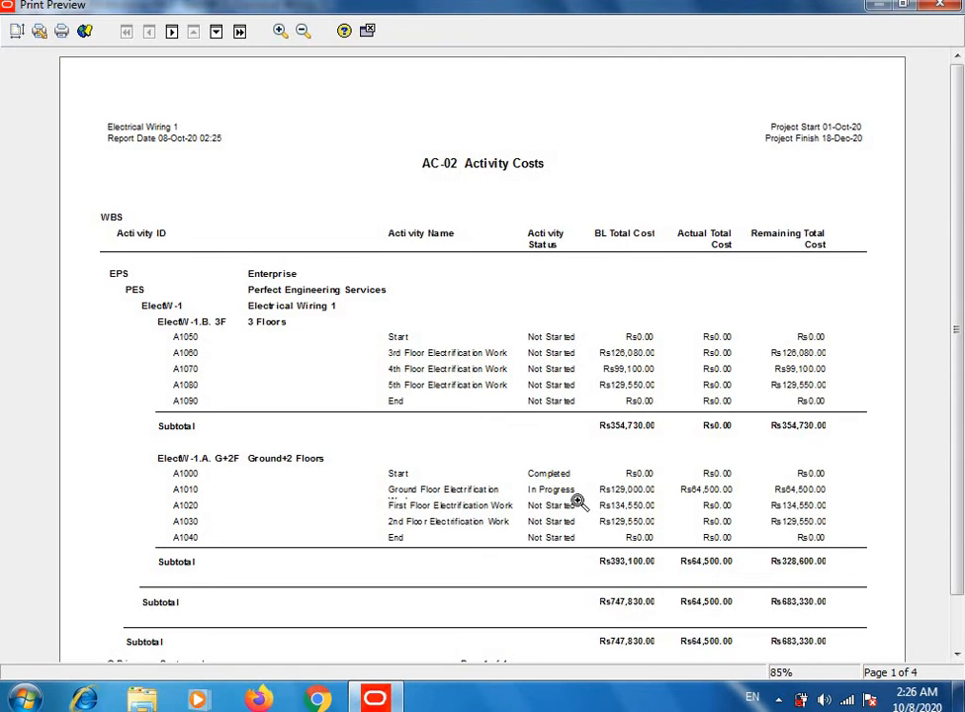
Step: Examine the baseline, actual and remaining total costs on the first page of the AC-02 report and close the preview
scroll(509, 511, down, 1)
scroll(509, 511, up, 1)
click(940, 5)
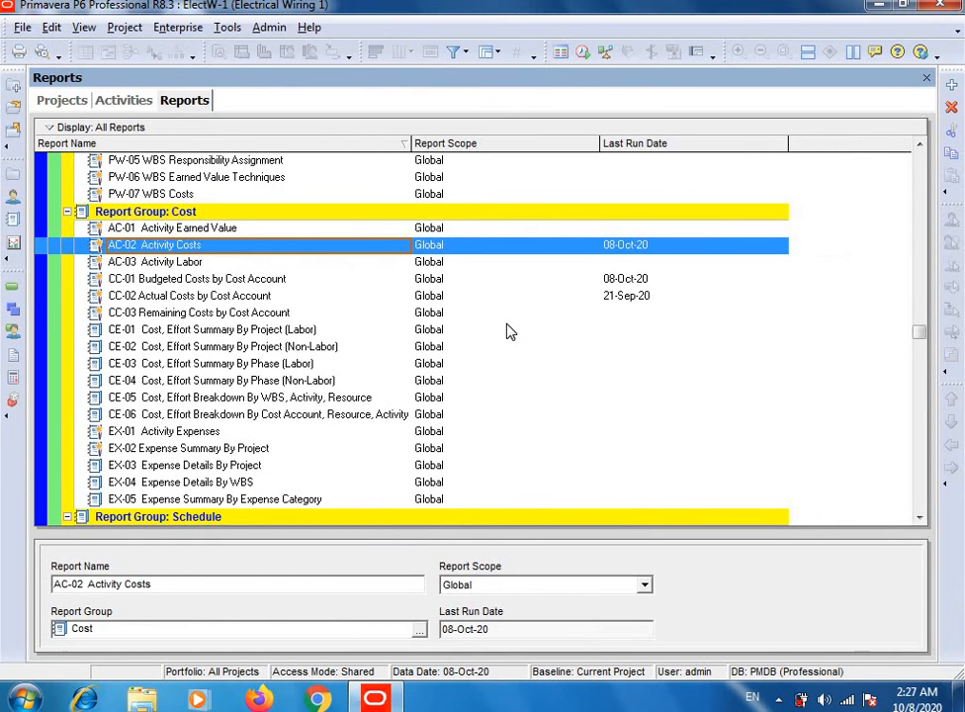